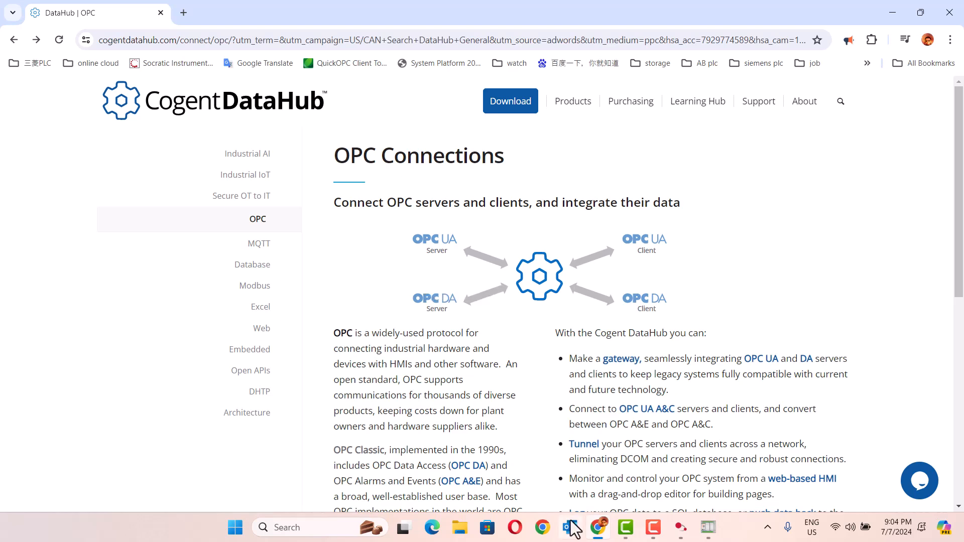
Step: Switch to the Micro800 Simulator and test the Micro850 start/stop rung with digital inputs 00 and 01
mouse_move(628, 531)
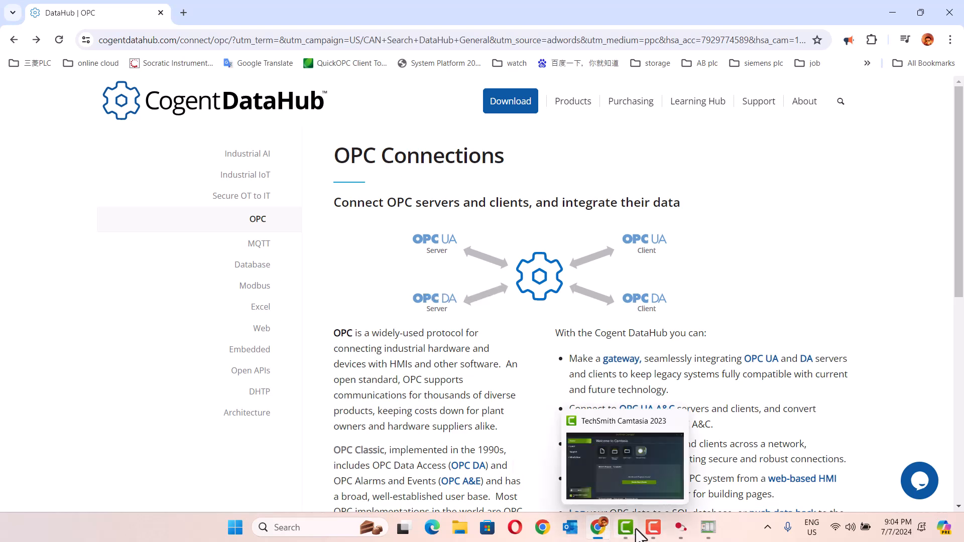
left_click(681, 527)
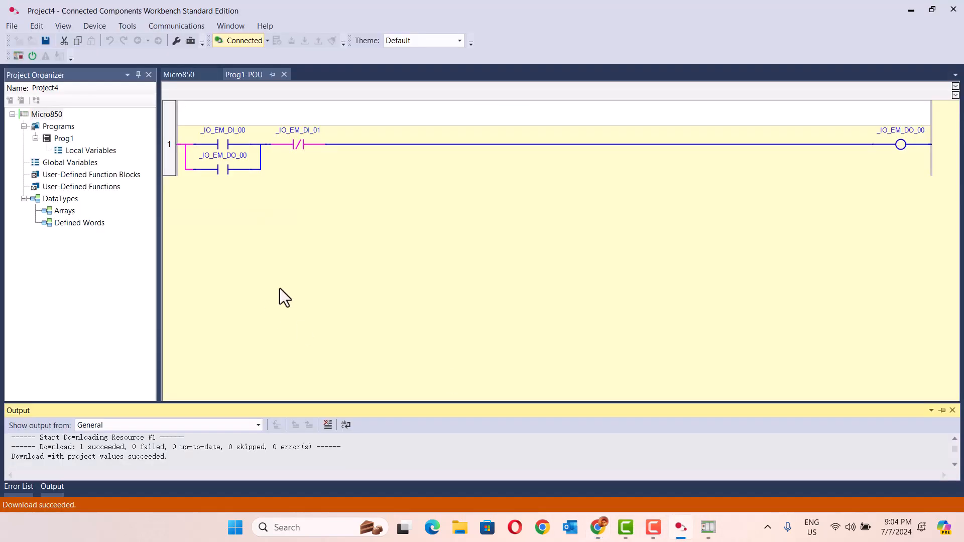
left_click(707, 530)
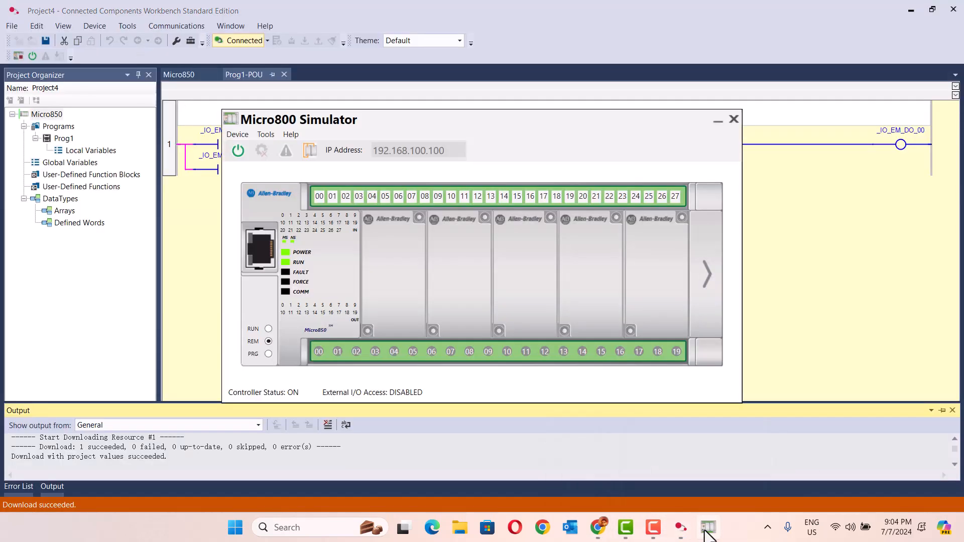
left_click(314, 194)
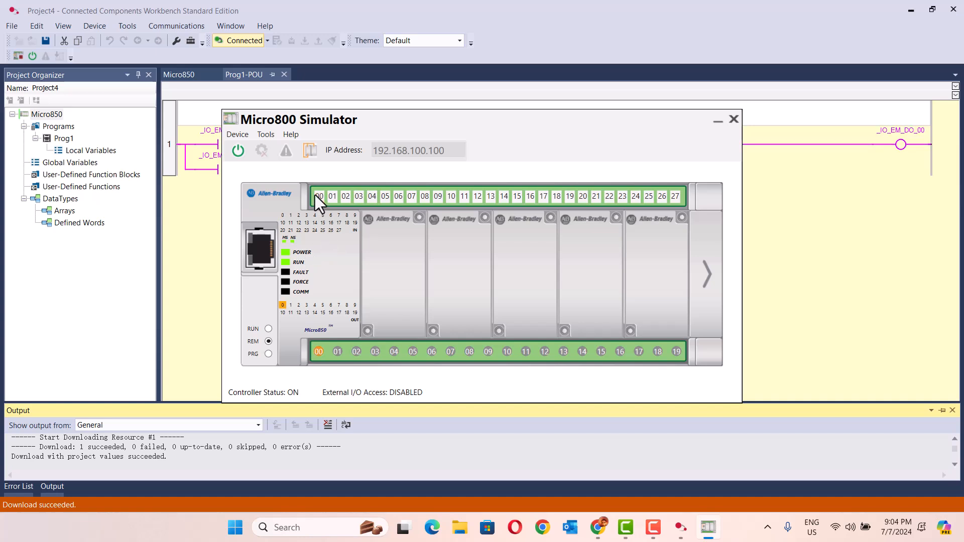
left_click(331, 195)
left_click(332, 196)
left_click(718, 121)
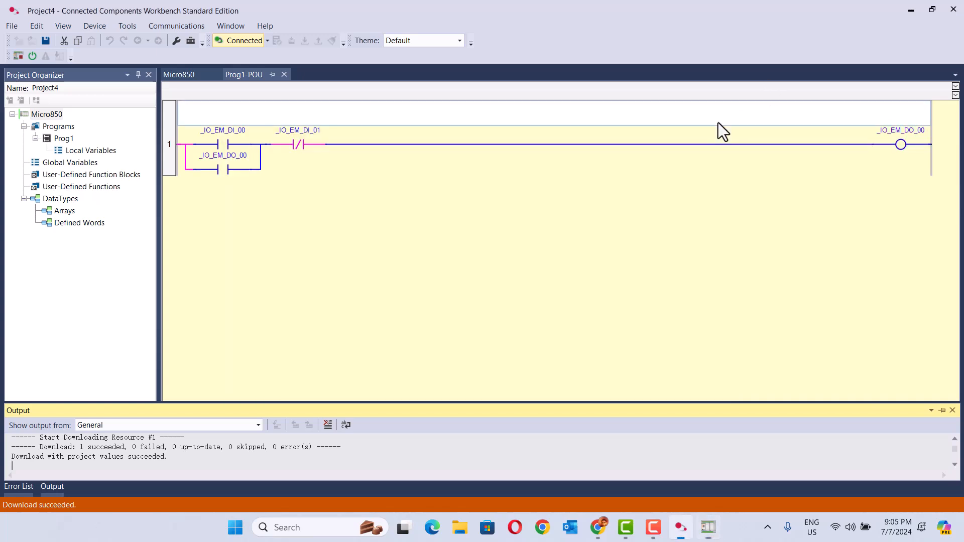
Step: Clear the open windows from the desktop and launch Cogent DataHub in demonstration mode
left_click(433, 528)
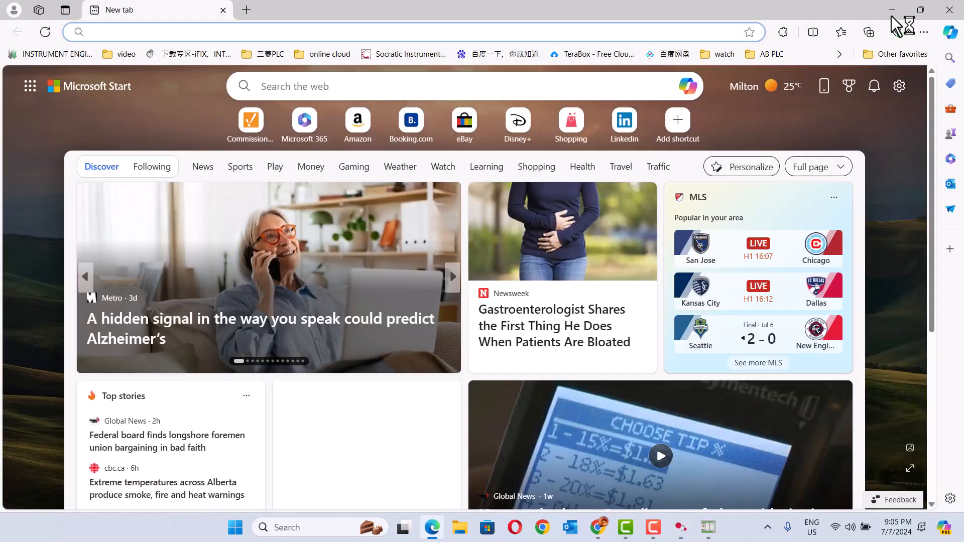
left_click(891, 14)
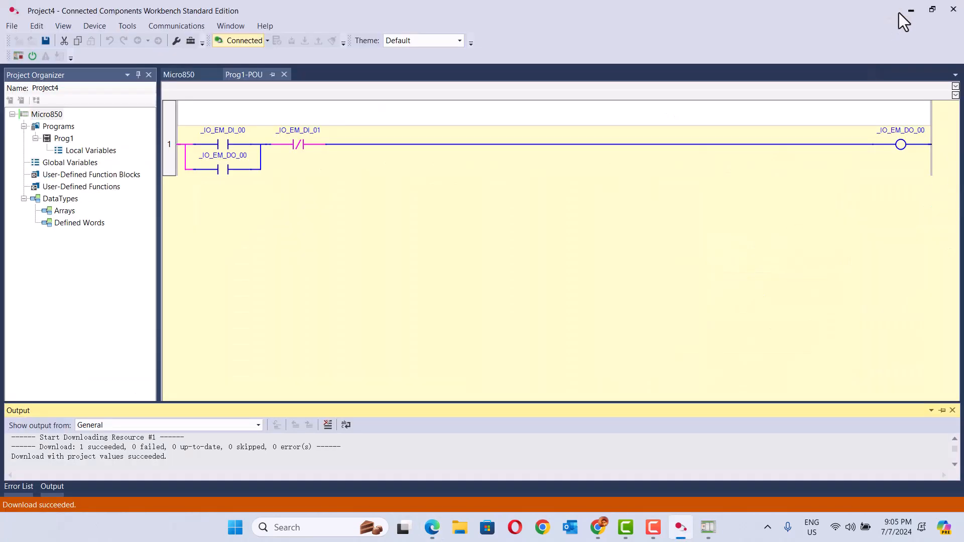
left_click(912, 9)
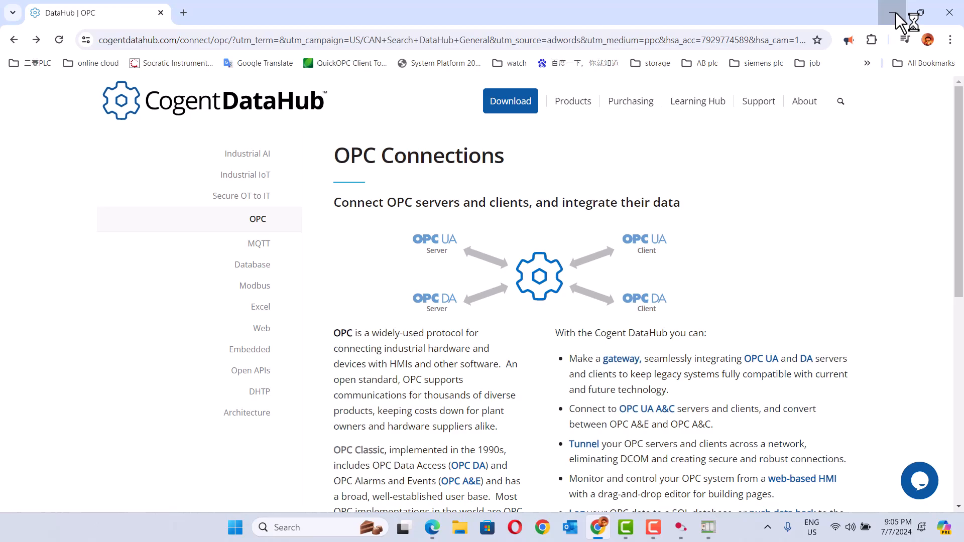
left_click(894, 13)
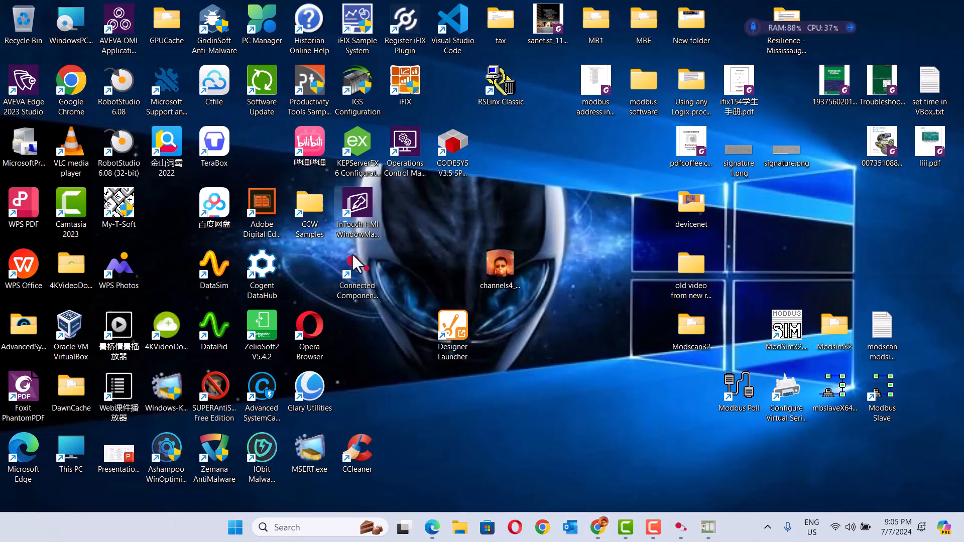
double_click(259, 272)
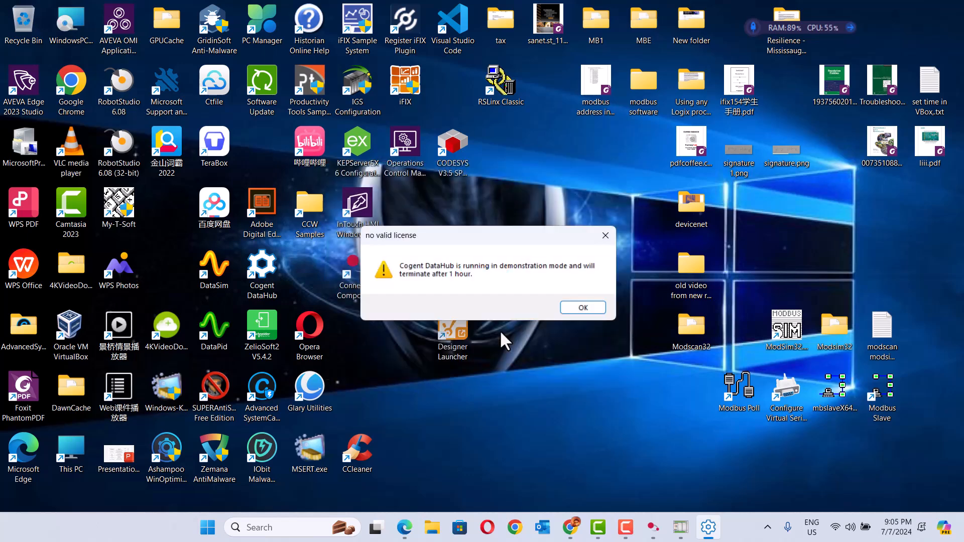
left_click(575, 311)
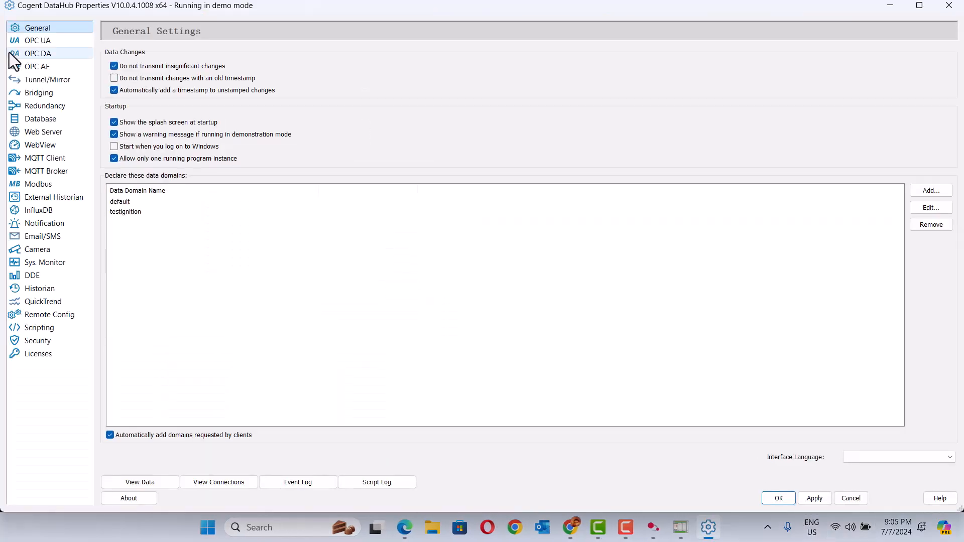
Step: Remove the OPC DA client connection that uses the "ccw connect ignition" domain
left_click(35, 53)
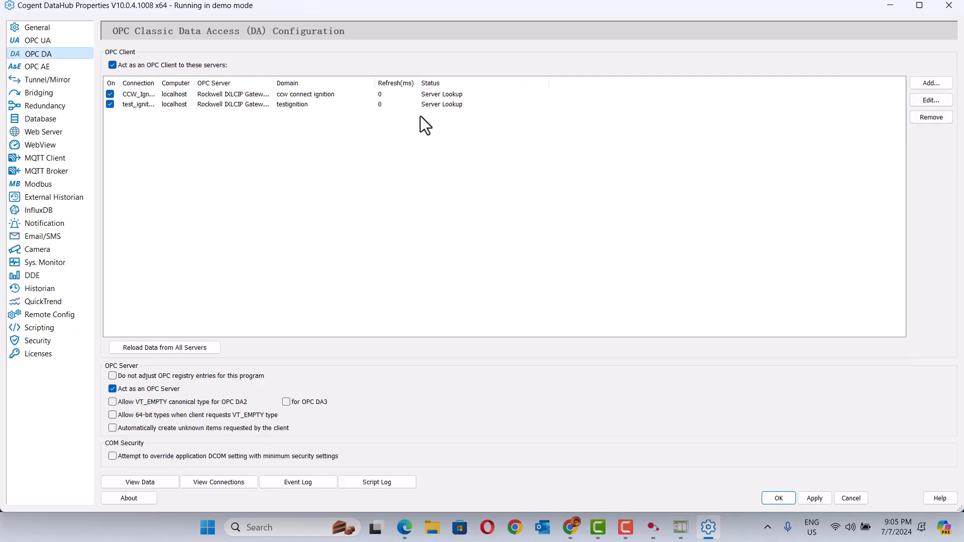
left_click(319, 96)
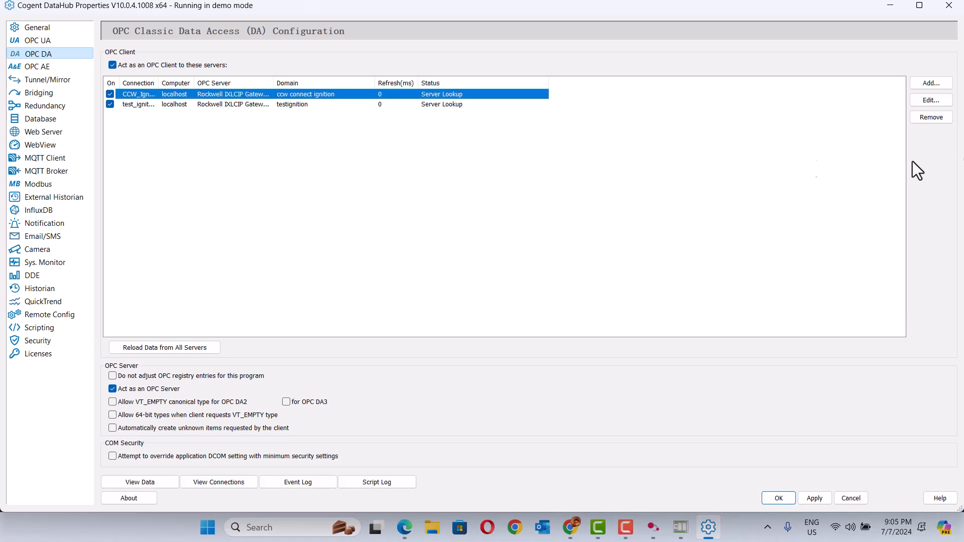
left_click(931, 118)
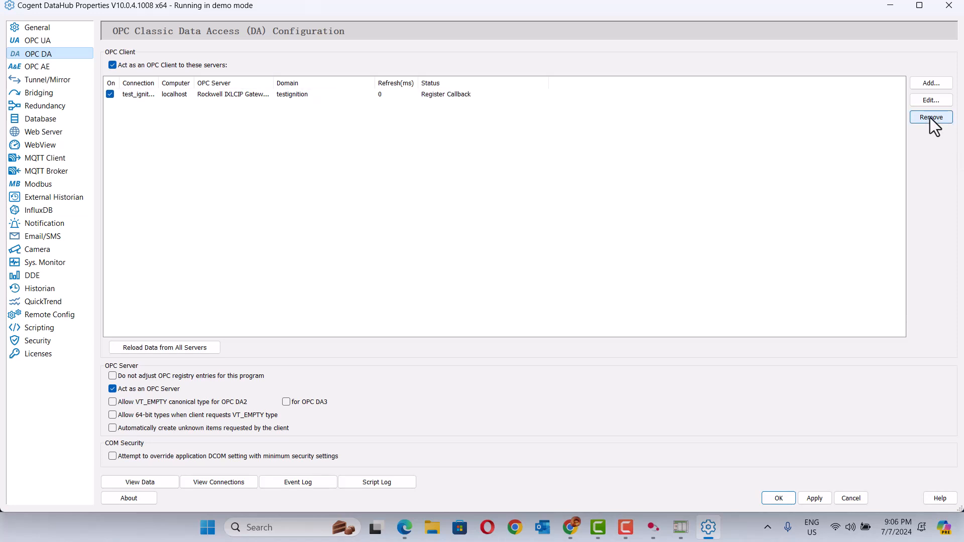
Step: Add and apply an OPC DA client connection named "ignition to ccw" to the Rockwell IXLCIP Gateway OPC DA30.2 server
left_click(935, 86)
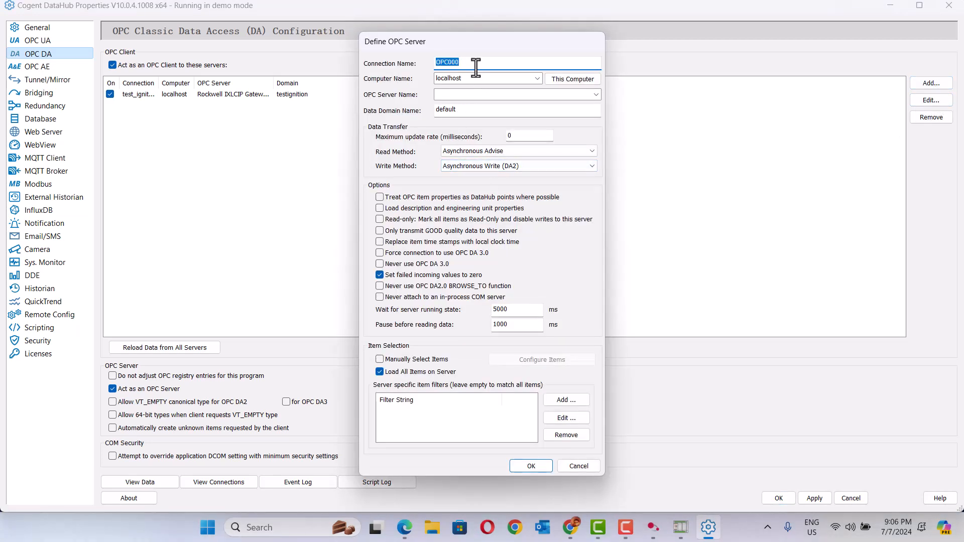
type("ignition to co")
type("w")
left_click(595, 96)
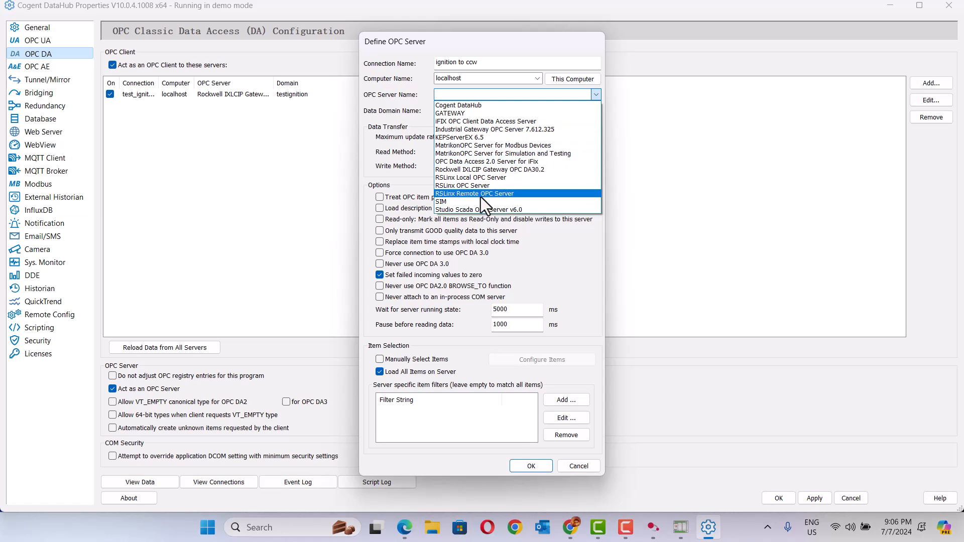
left_click(491, 171)
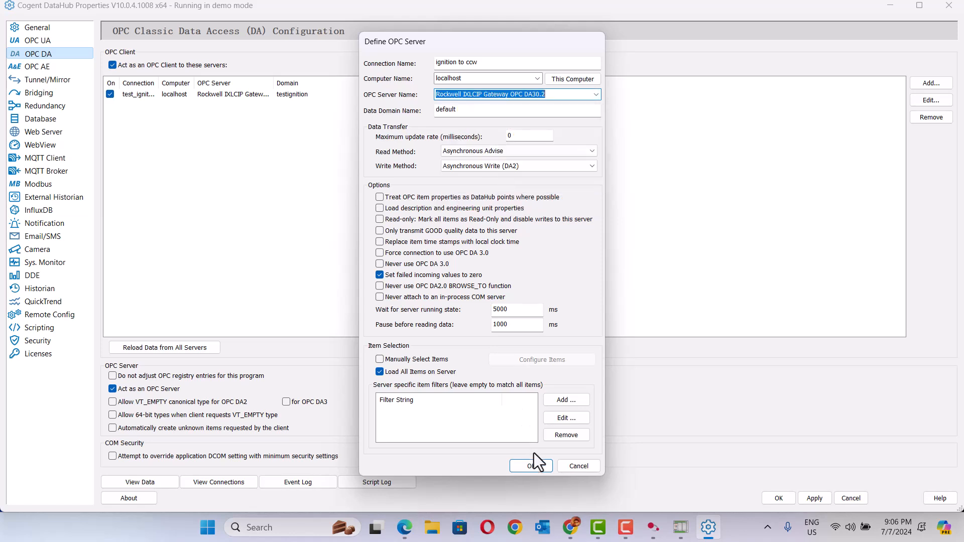
left_click(531, 466)
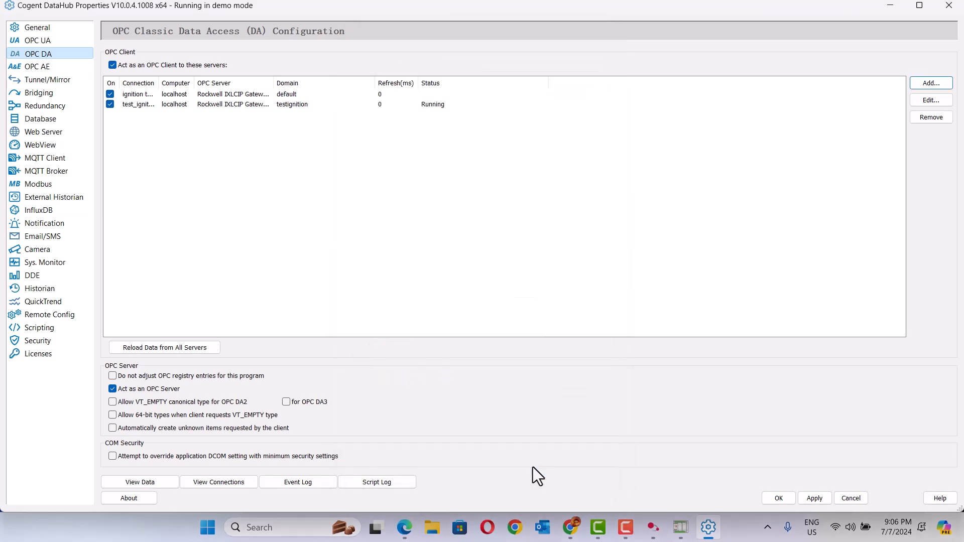
left_click(367, 95)
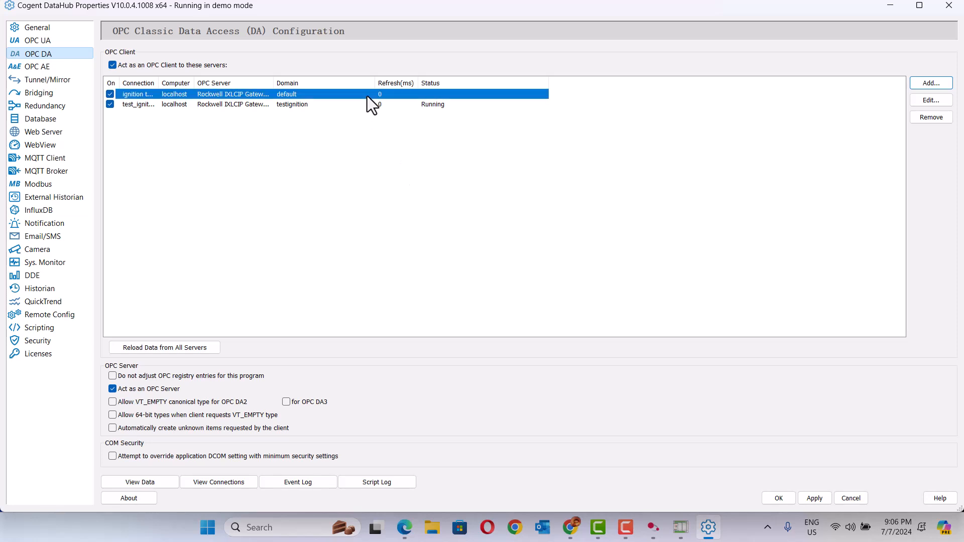
left_click(814, 502)
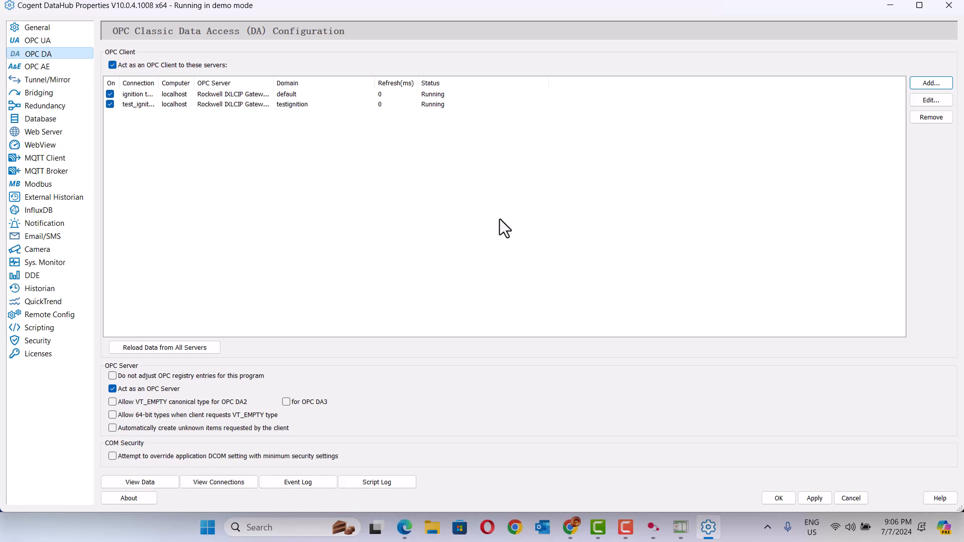
Step: Switch to Microsoft Edge, open the Ignition Gateway at localhost:8088 and collapse the Explore Ignition pane
left_click(890, 8)
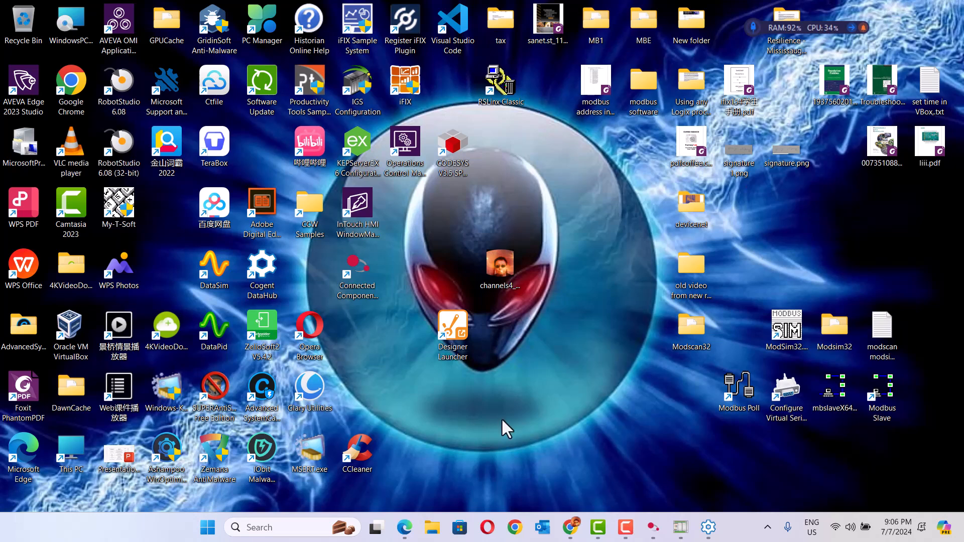
left_click(405, 518)
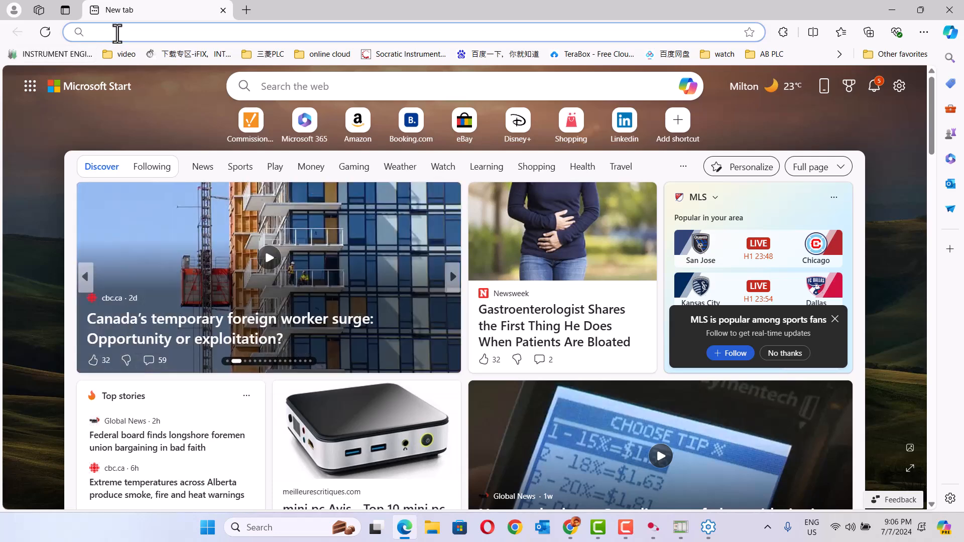
type("lo")
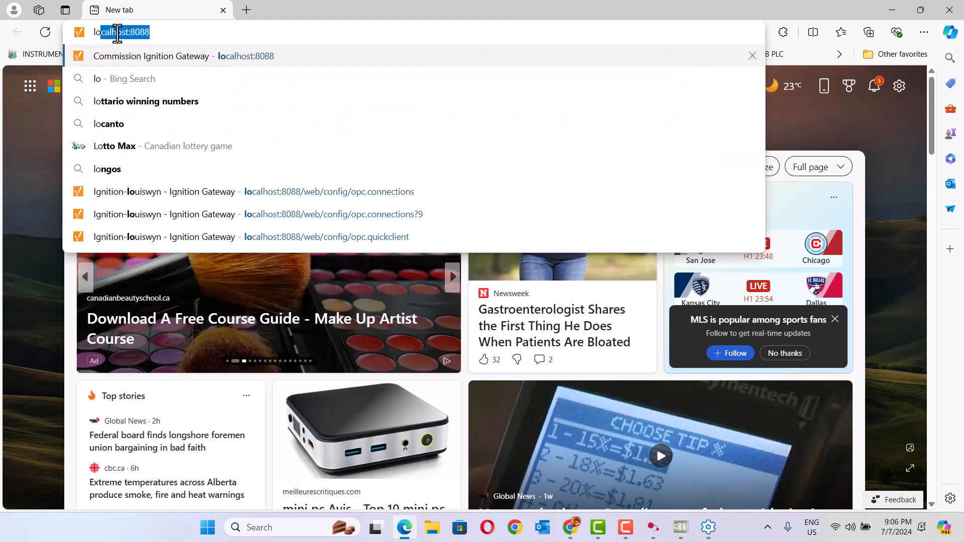
key("Return")
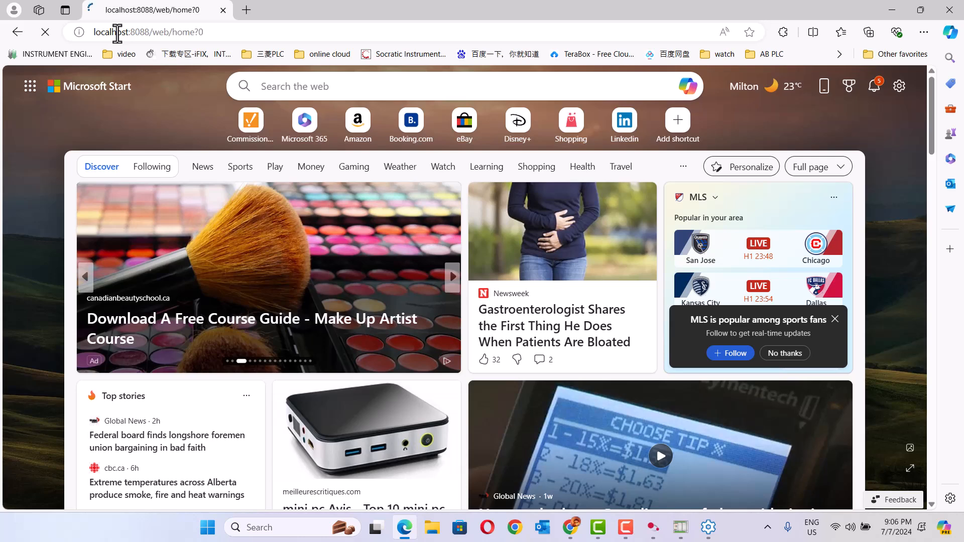
left_click(117, 33)
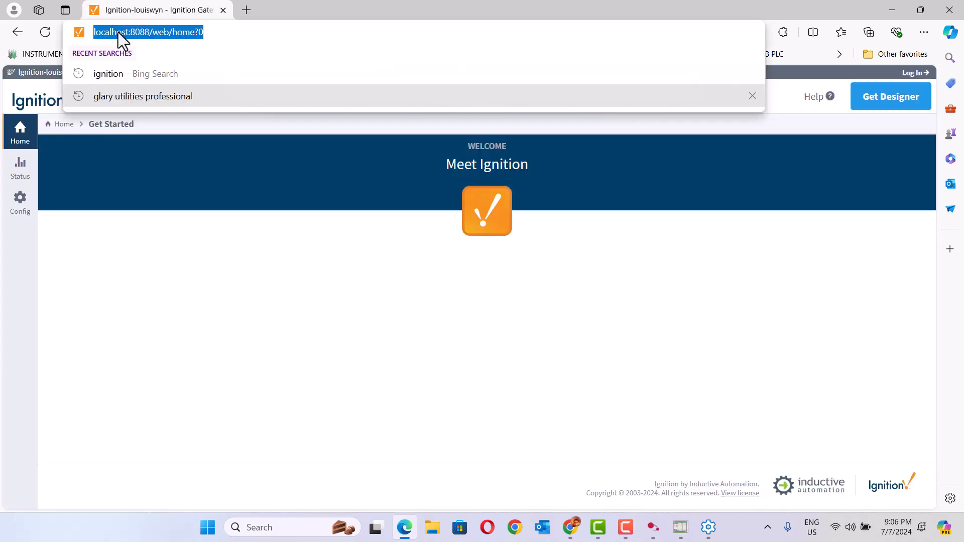
left_click(497, 267)
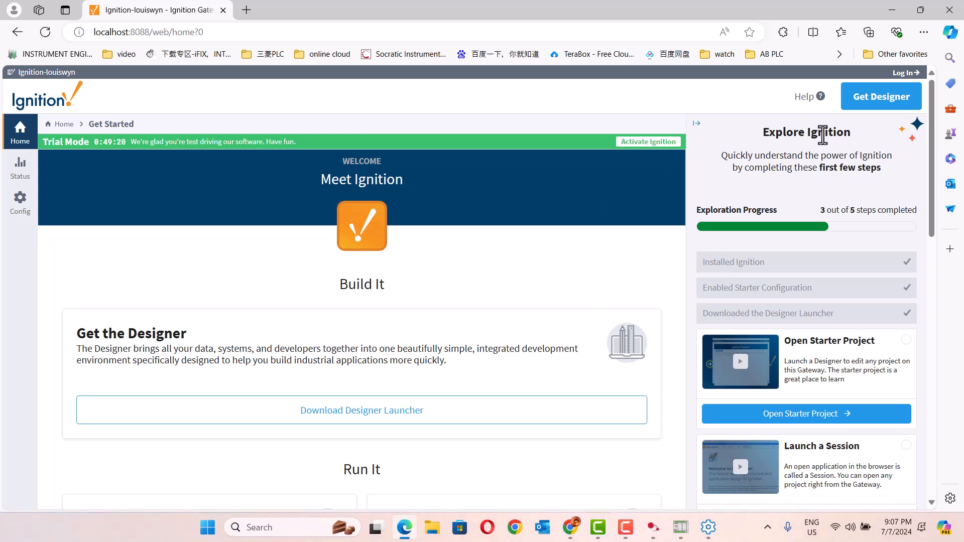
left_click(697, 124)
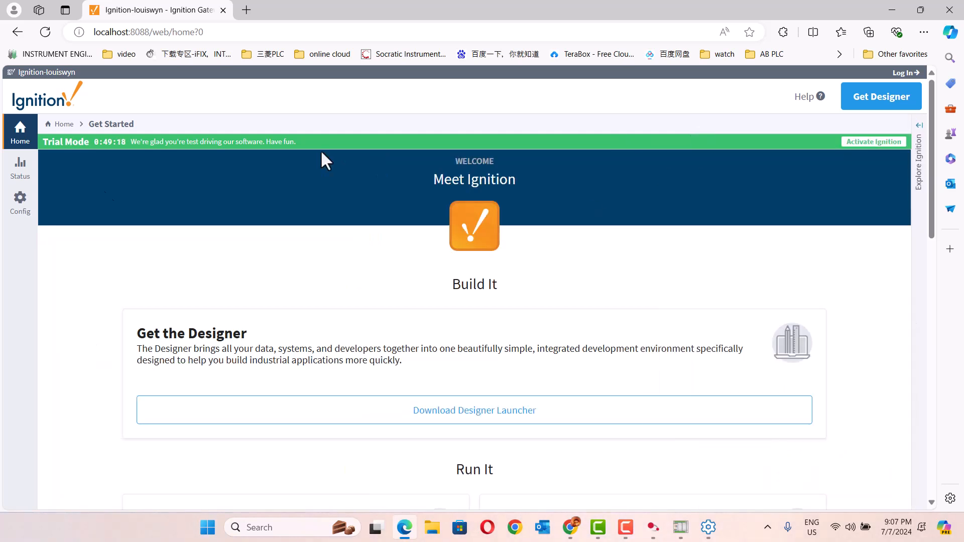
Step: Log in to the gateway's configuration section as admin with the saved account password
left_click(23, 204)
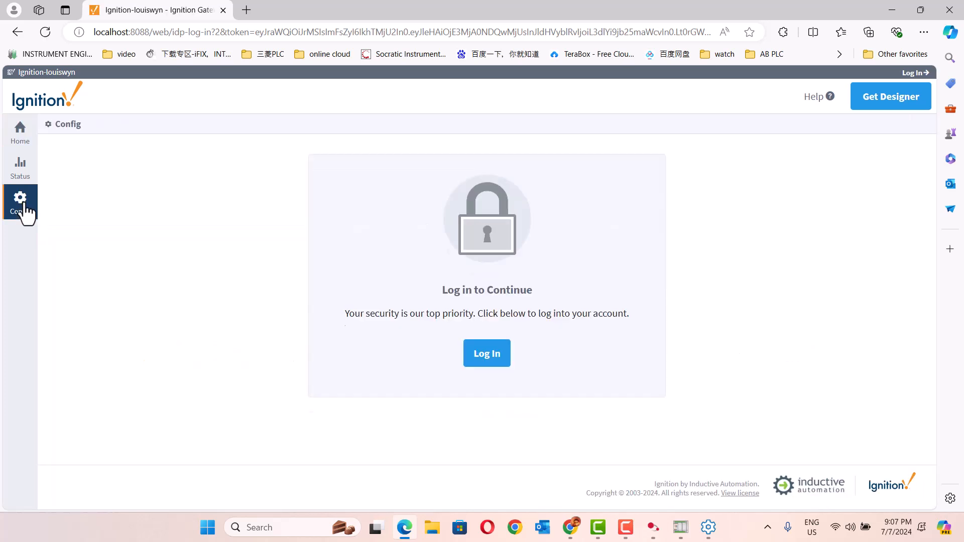
left_click(482, 370)
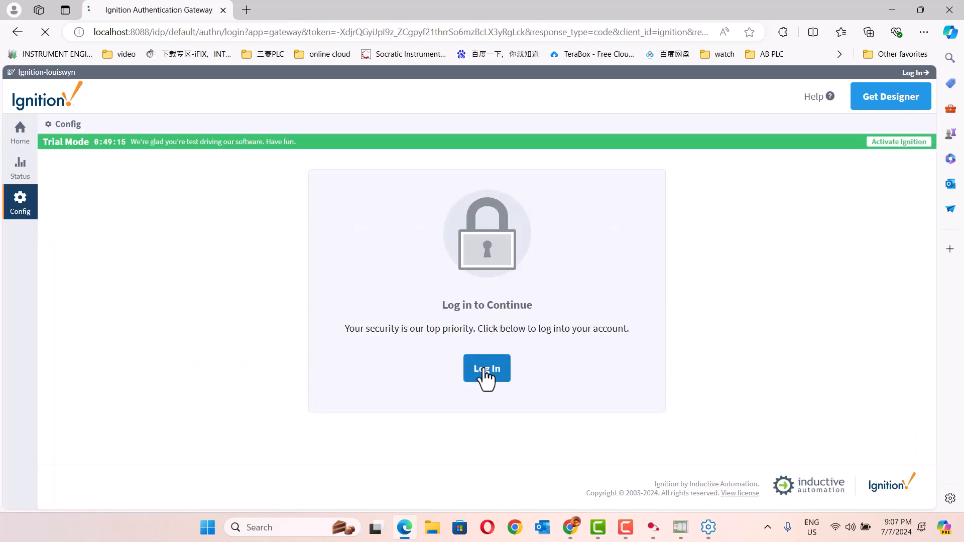
left_click(621, 354)
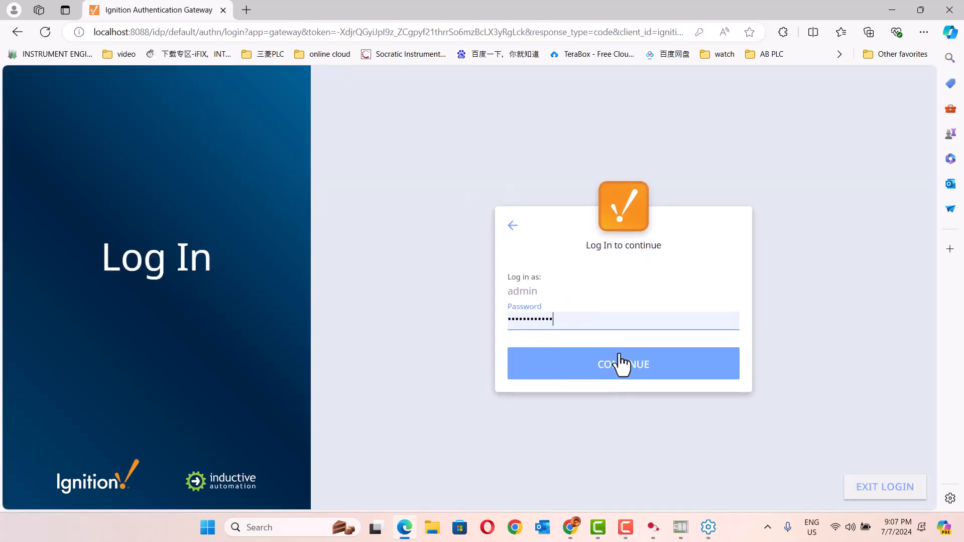
left_click(623, 372)
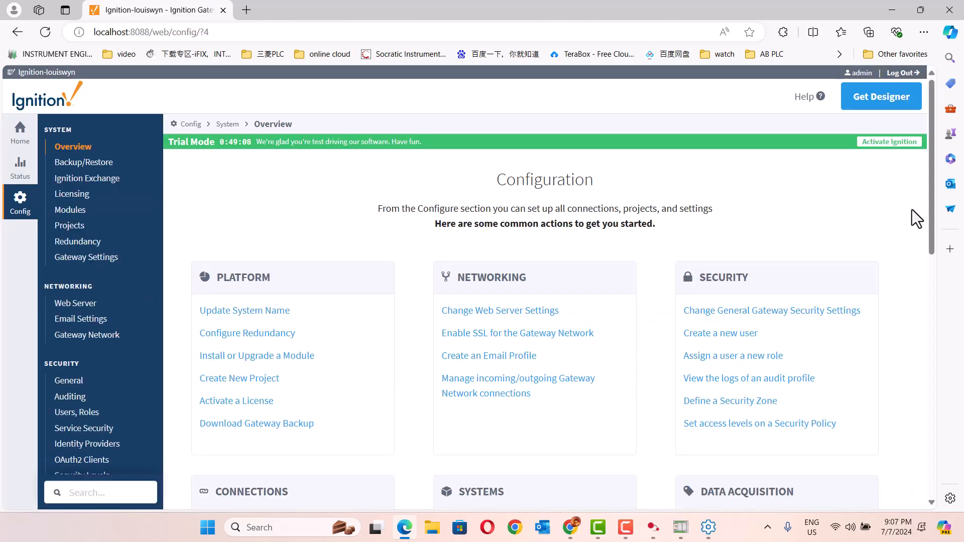
Step: Open the OPC Connections page in the gateway's OPC client configuration
left_click_drag(934, 234, 943, 408)
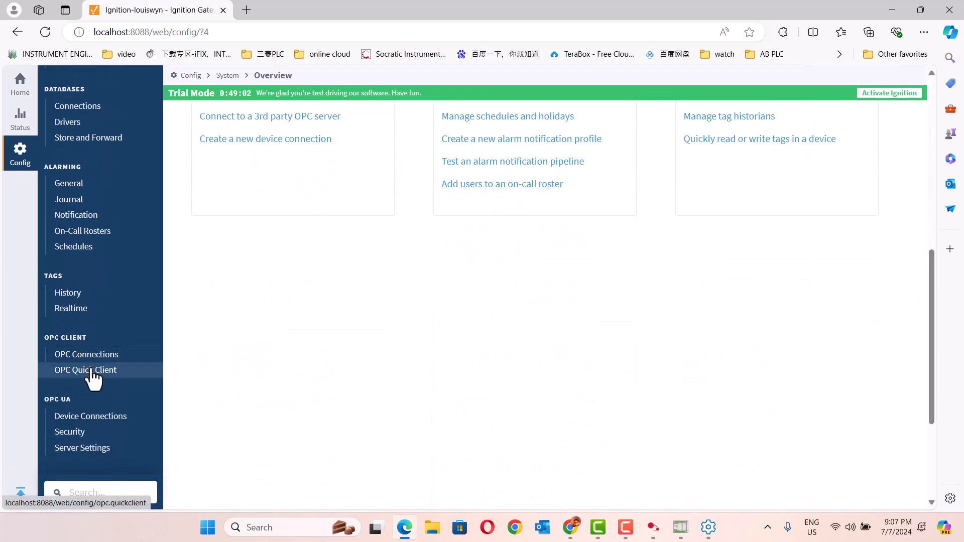
left_click(93, 417)
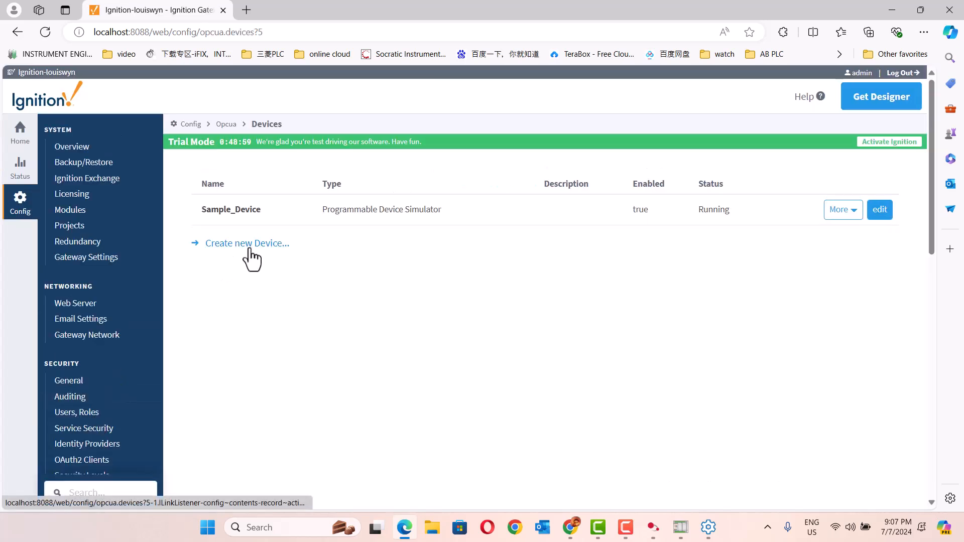
left_click_drag(933, 241, 952, 409)
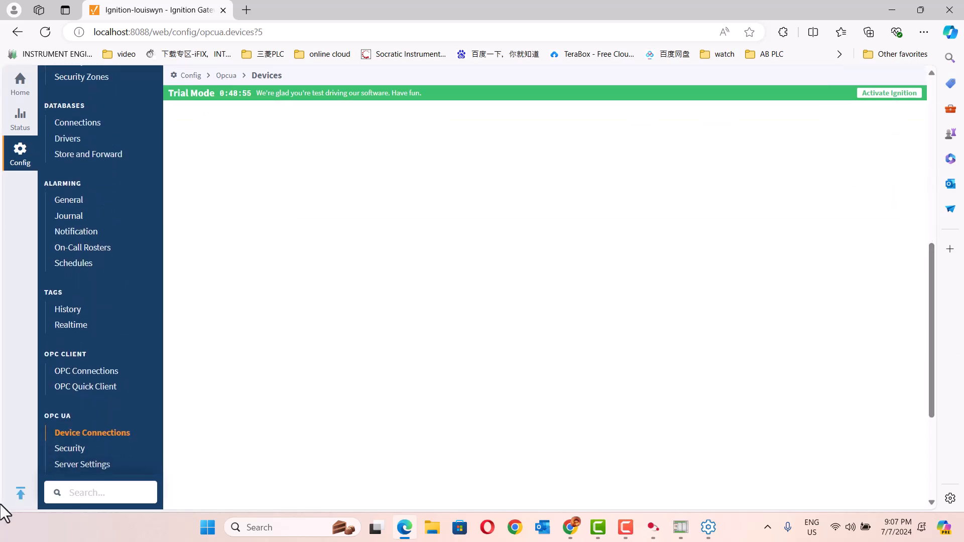
left_click(95, 374)
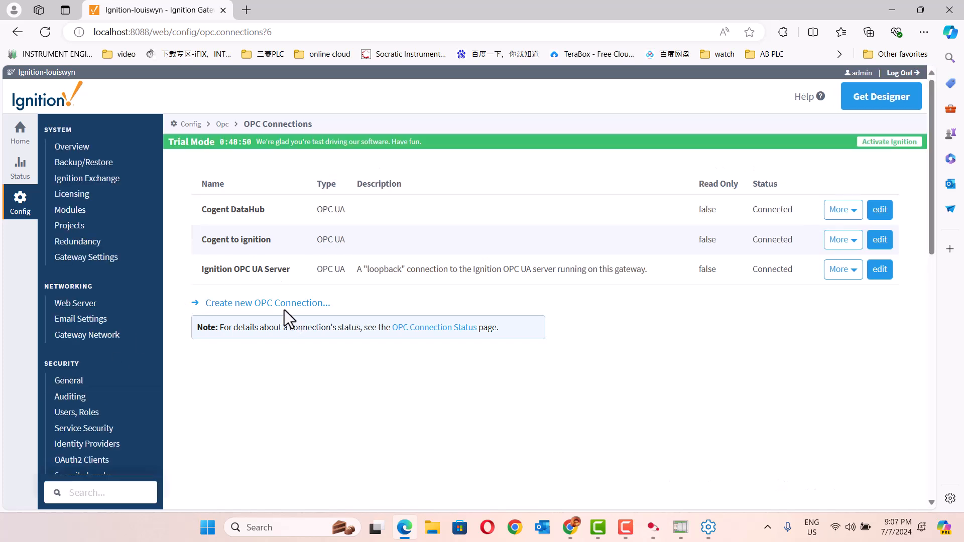
Step: Start a new OPC UA connection and go to its server discovery endpoint entry
left_click(271, 304)
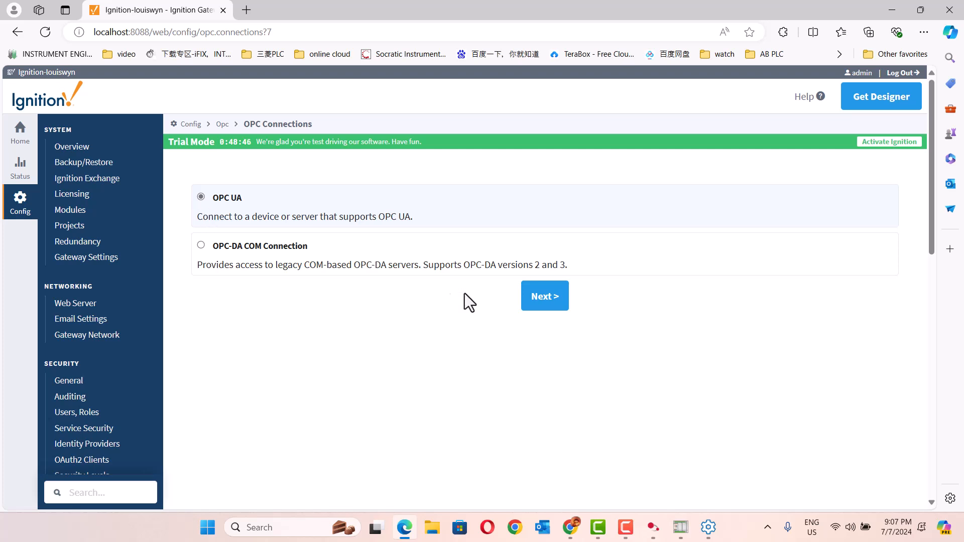
left_click(546, 297)
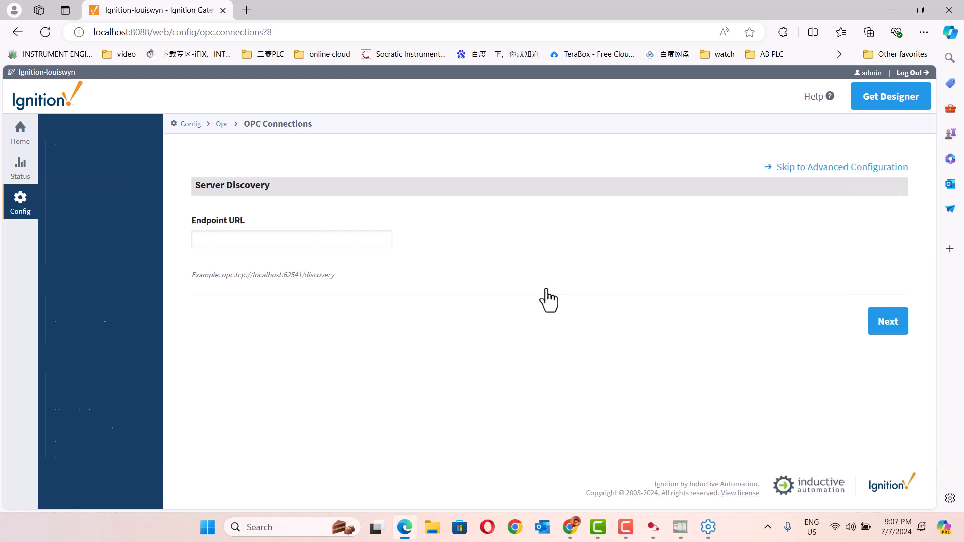
left_click(260, 255)
key("Down")
left_click(384, 431)
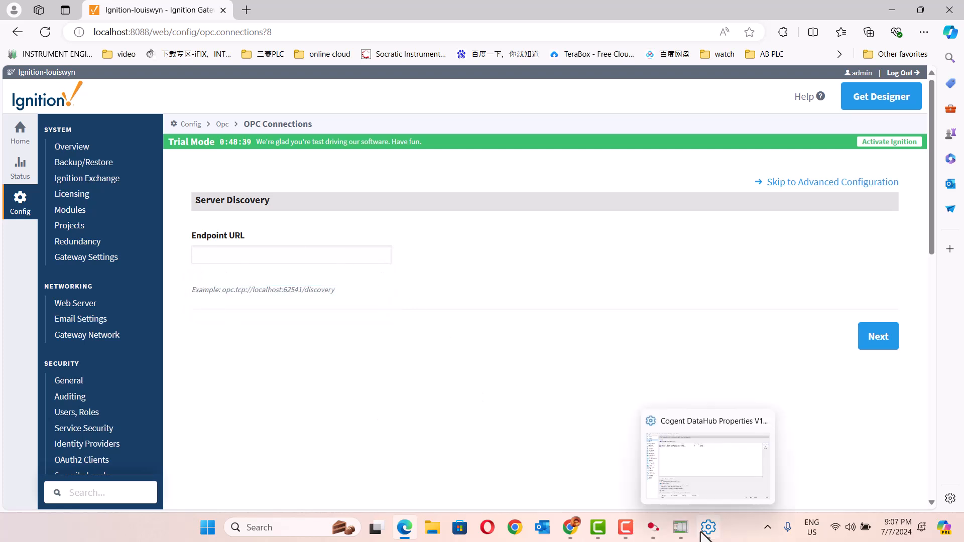
Step: Switch to Cogent DataHub and copy the opc.tcp endpoint on port 51310 from its OPC UA server settings
left_click(703, 534)
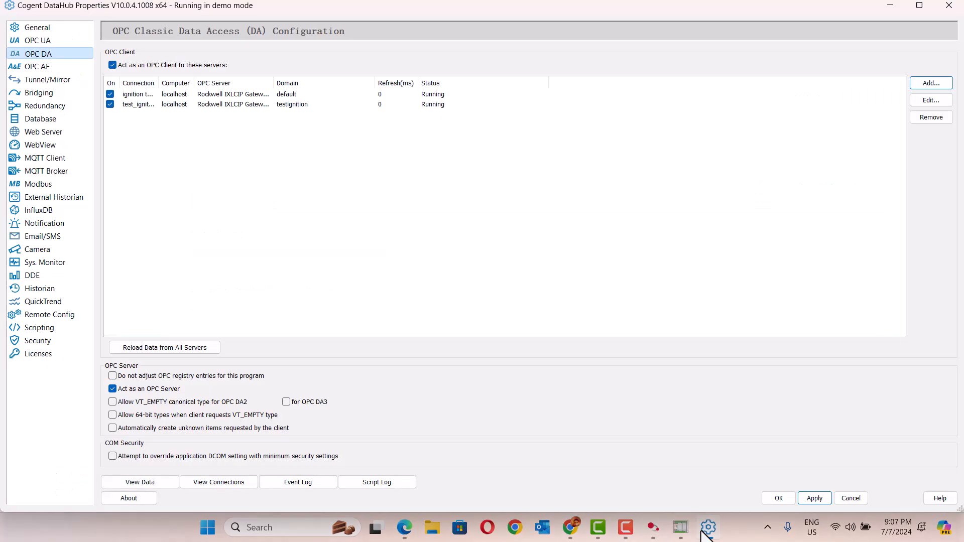
left_click(40, 41)
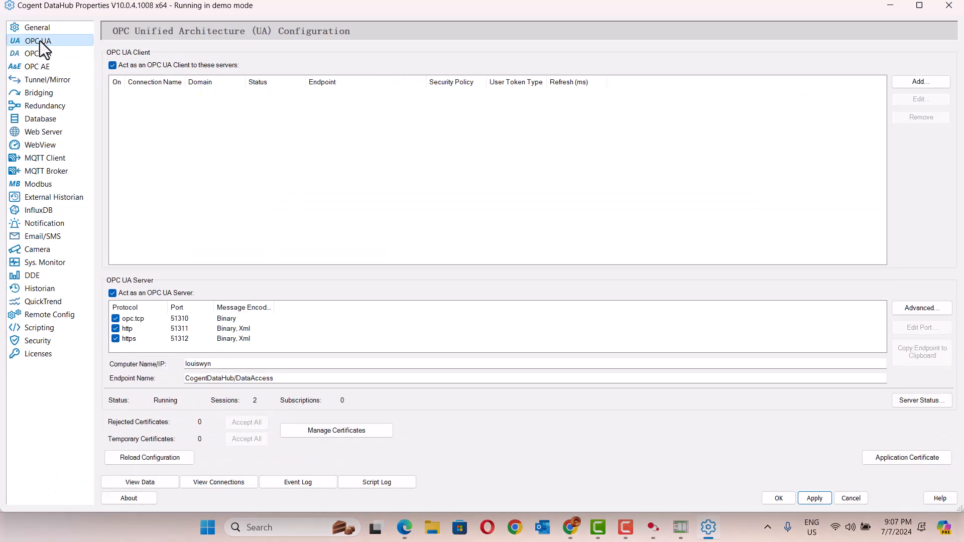
left_click(137, 321)
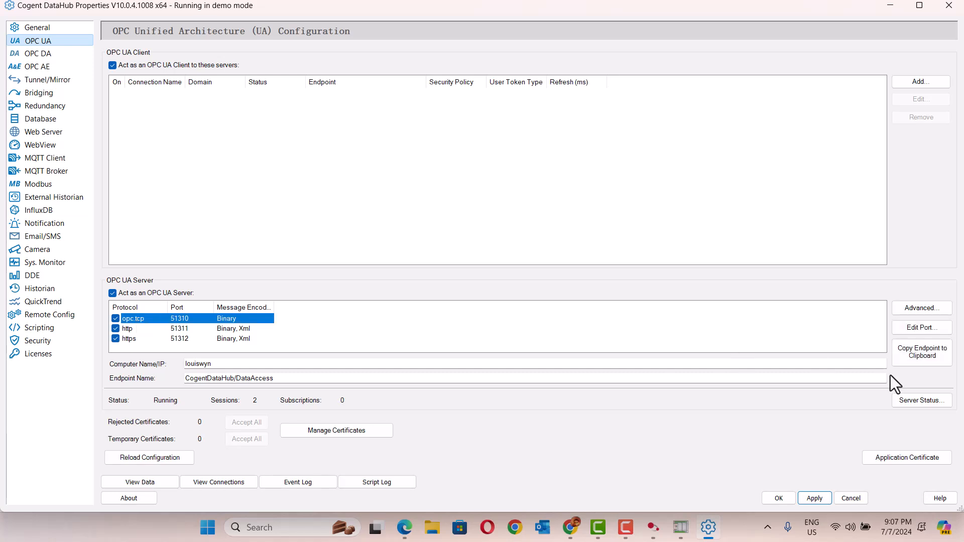
left_click(922, 356)
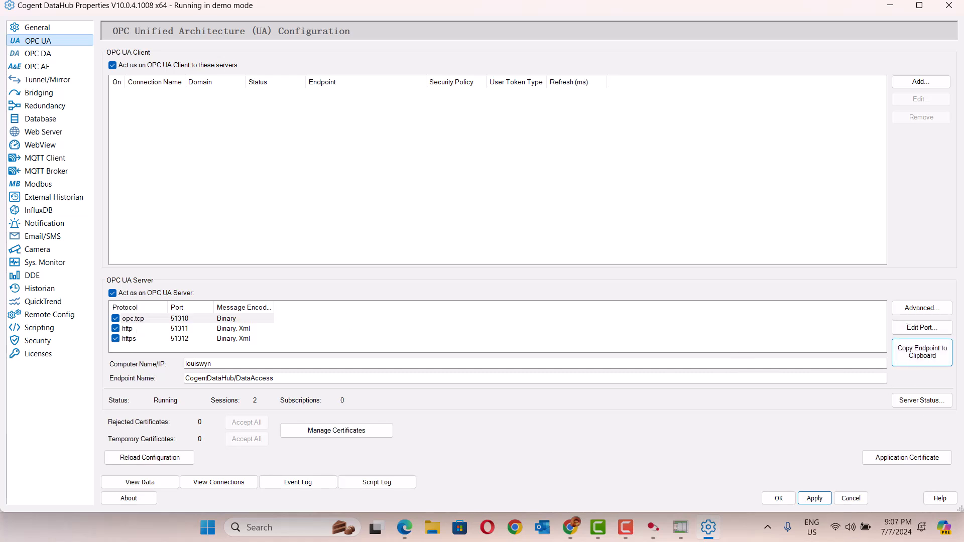
Step: Switch back to Microsoft Edge, paste the copied DataHub address as the Endpoint URL and run server discovery
left_click(405, 526)
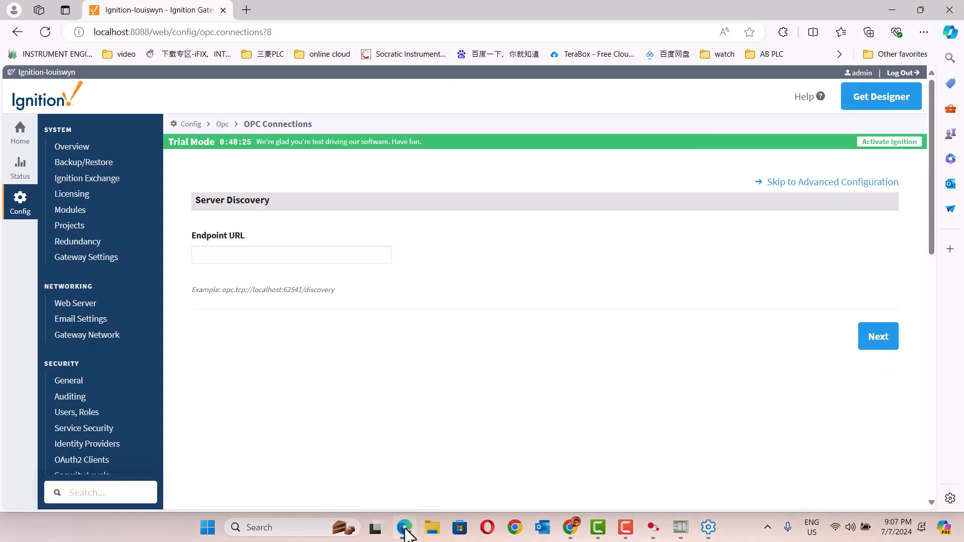
right_click(215, 254)
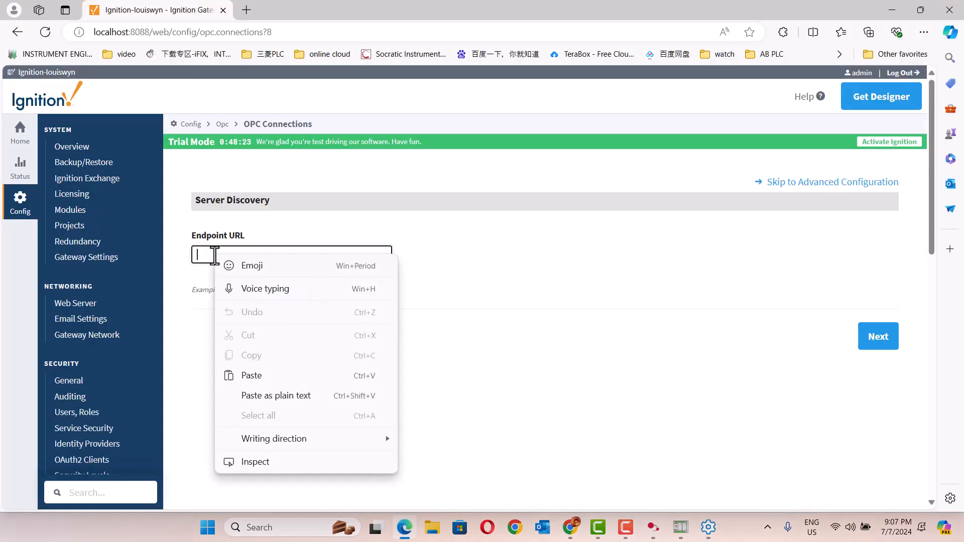
left_click(267, 381)
left_click(884, 342)
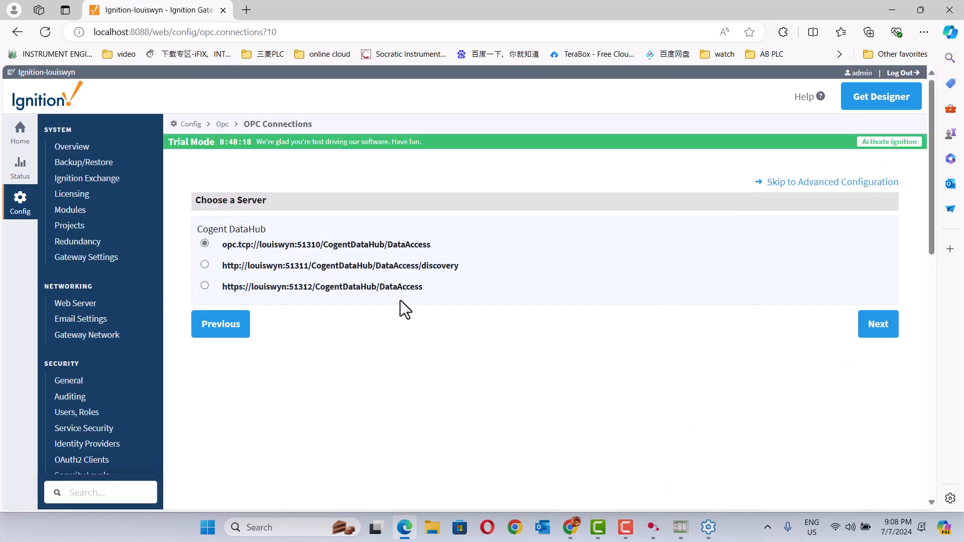
Step: Choose the opc.tcp Cogent DataHub server with the endpoint using security policy None and mode None, and finish the discovery wizard
left_click(869, 329)
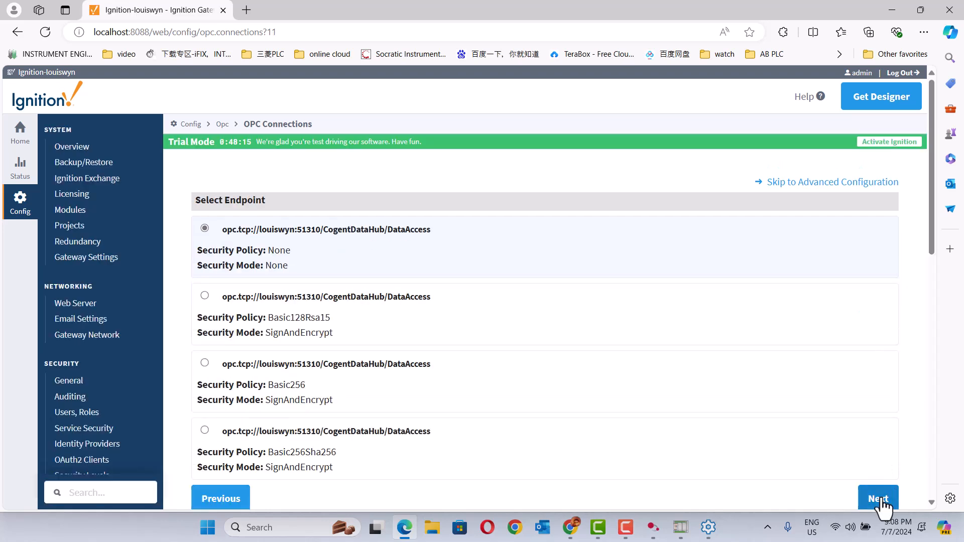
left_click(880, 500)
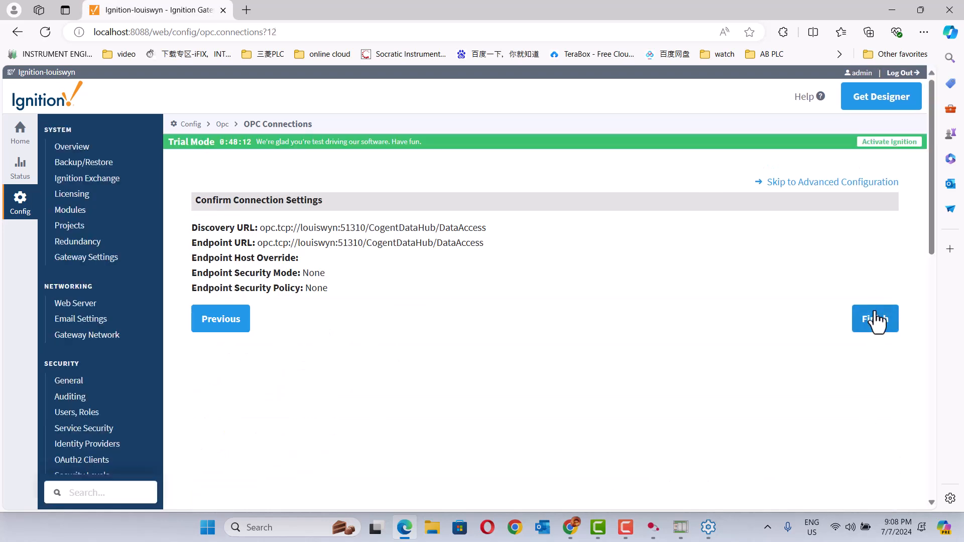
left_click(876, 321)
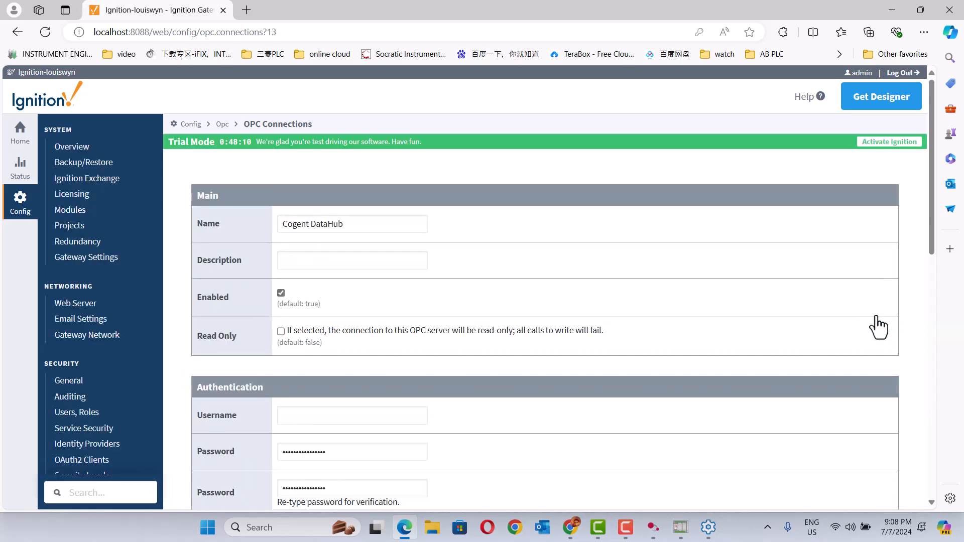
Step: Name the OPC UA connection "Cogent DataHub ignition" and create it
left_click_drag(930, 169, 961, 153)
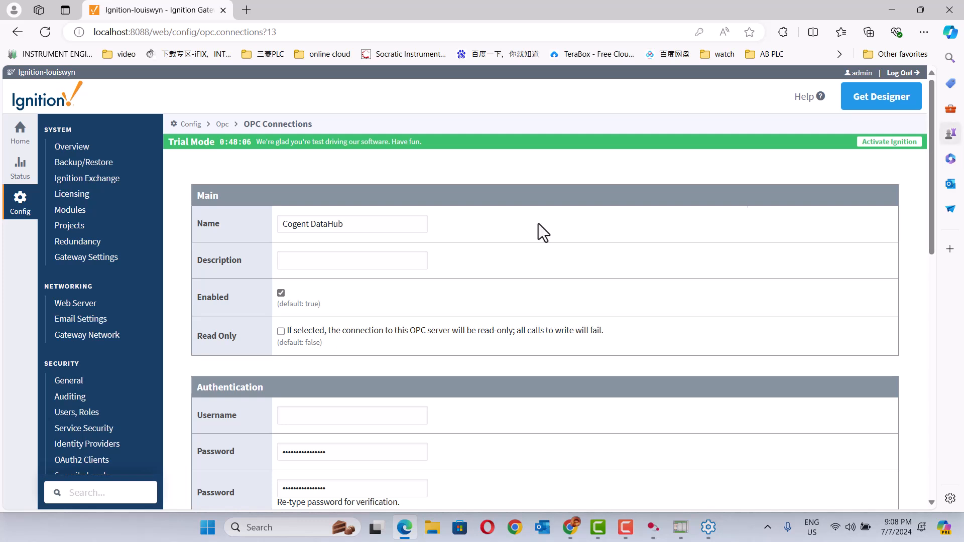
left_click(384, 220)
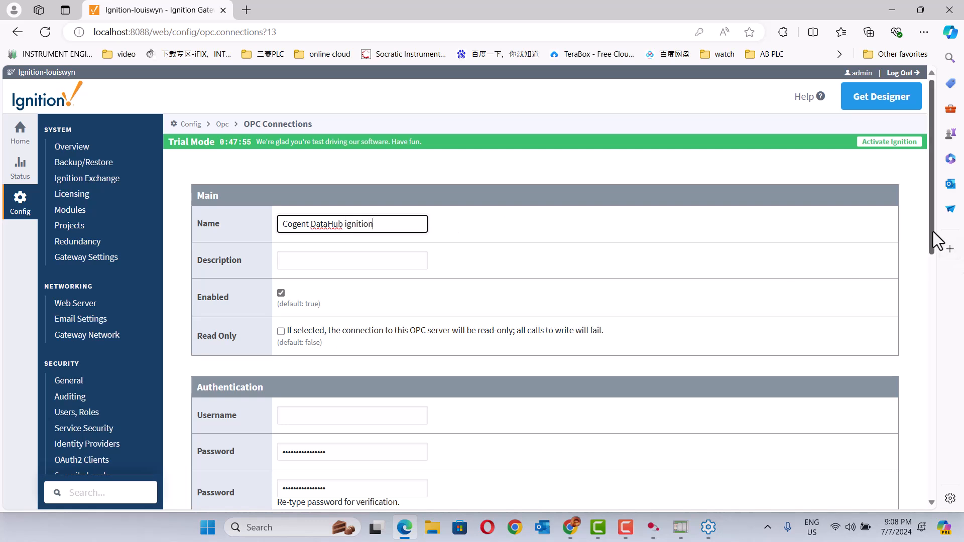
left_click_drag(934, 231, 939, 330)
left_click(581, 334)
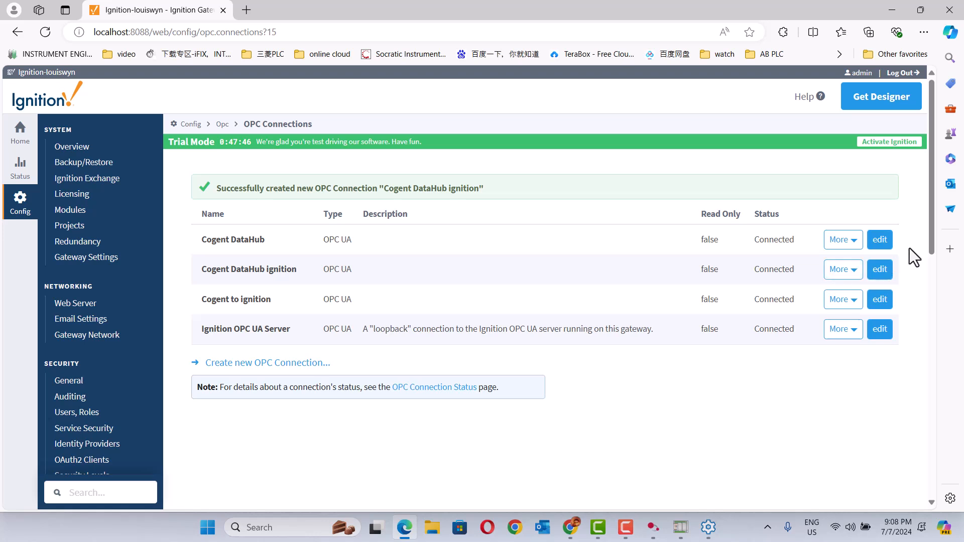
Step: Open the OPC Quick Client page from the gateway's OPC client configuration
left_click_drag(930, 228, 930, 261)
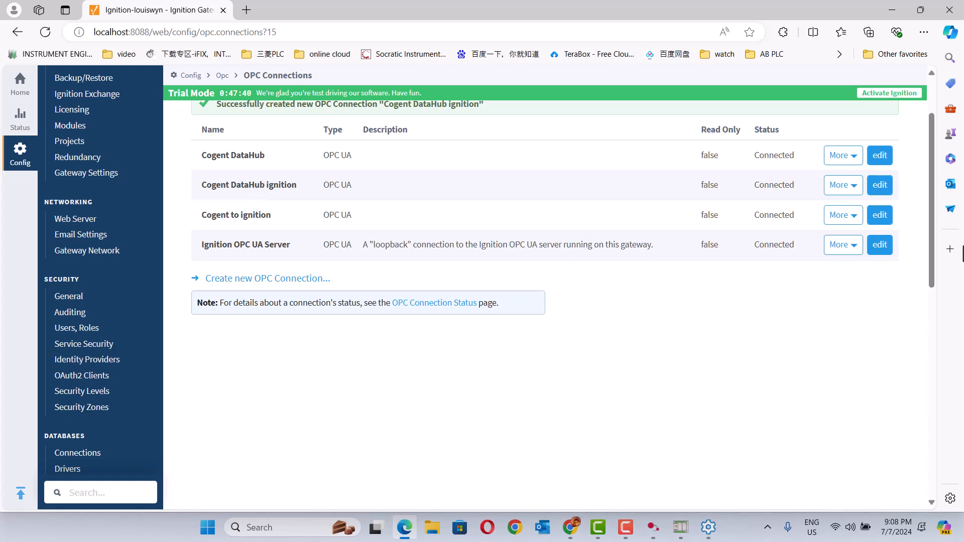
left_click_drag(933, 236, 961, 372)
left_click(99, 374)
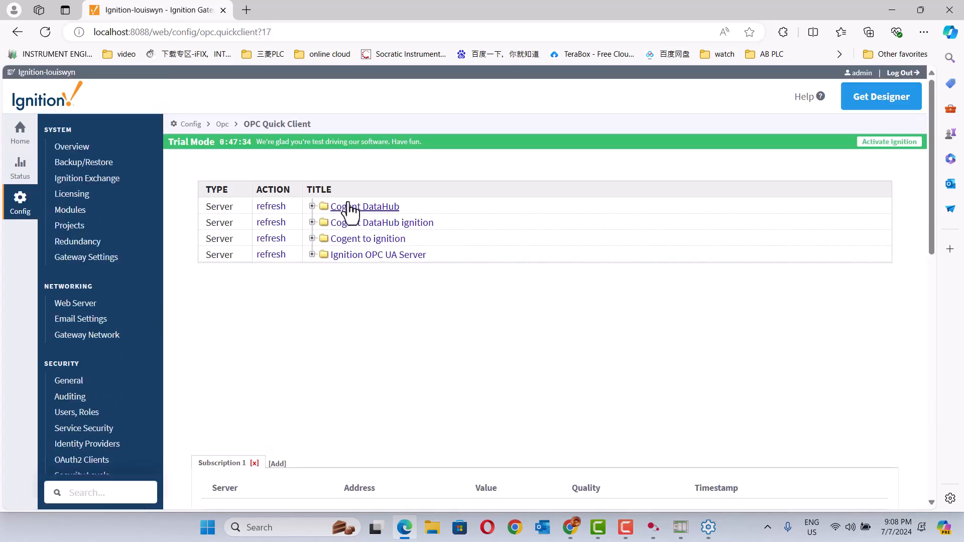
Step: Expand Cogent DataHub ignition through ccw connect ignition, controller and both micro850 levels to the directly represented variables
left_click(312, 223)
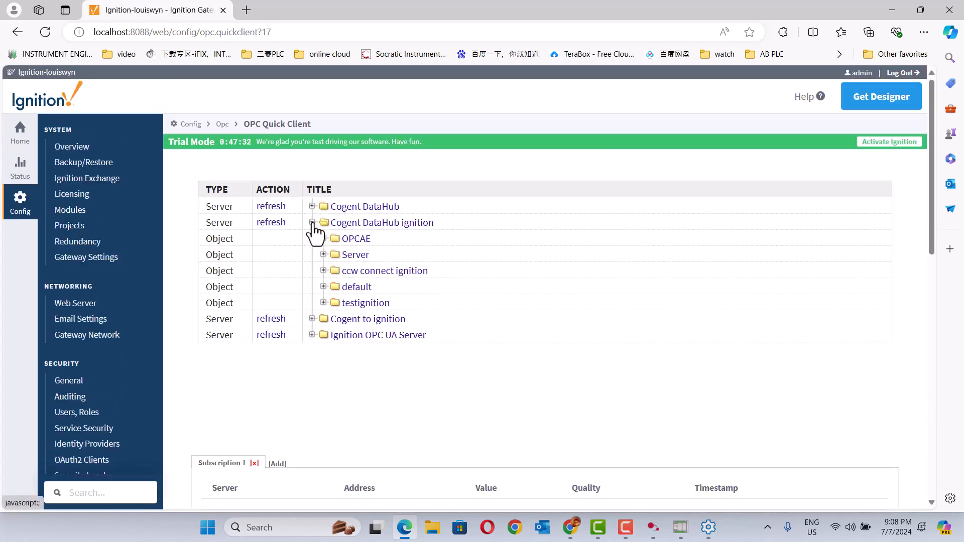
left_click(324, 271)
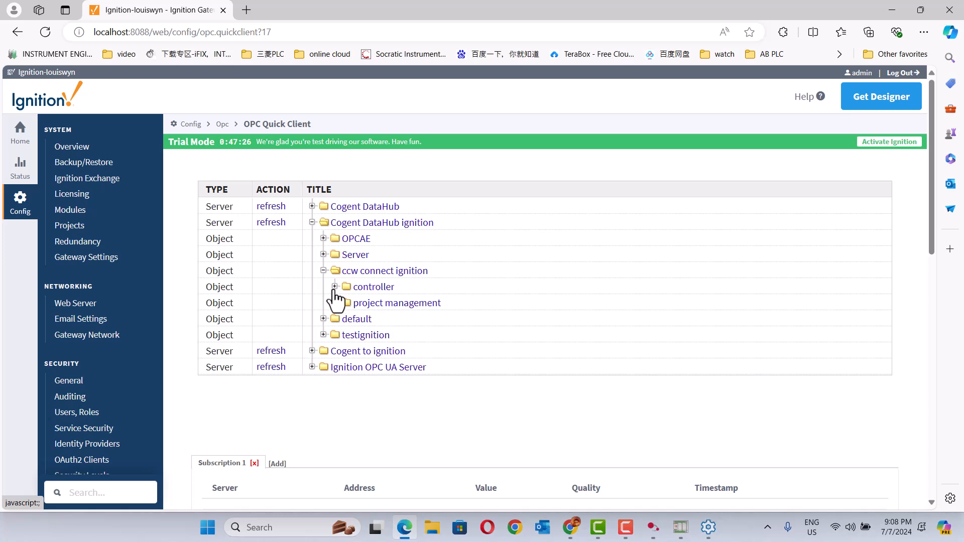
left_click(334, 287)
left_click(346, 303)
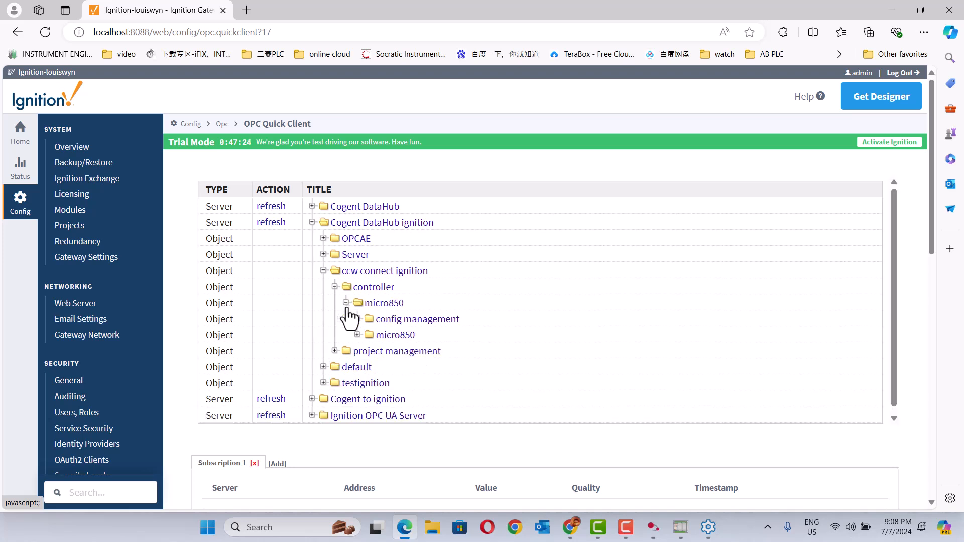
left_click(358, 335)
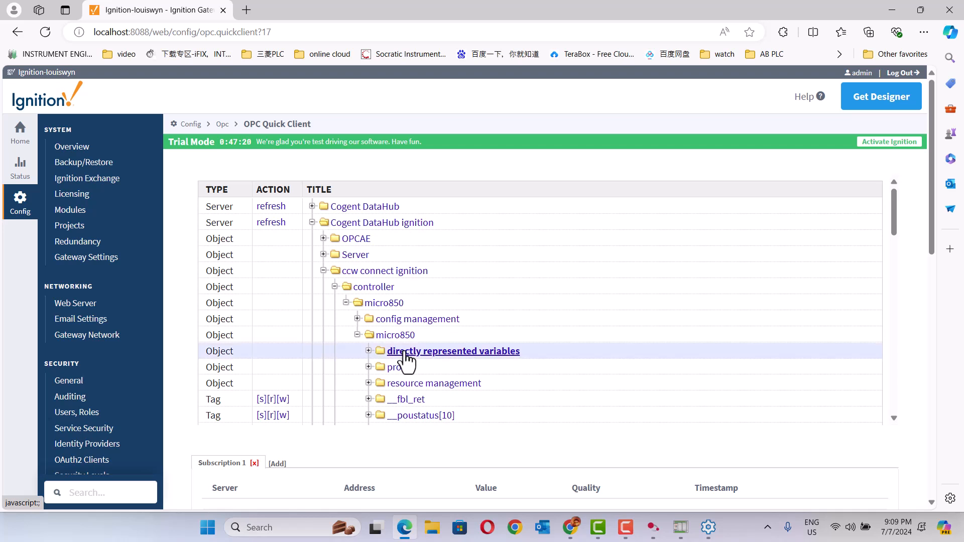
left_click(369, 351)
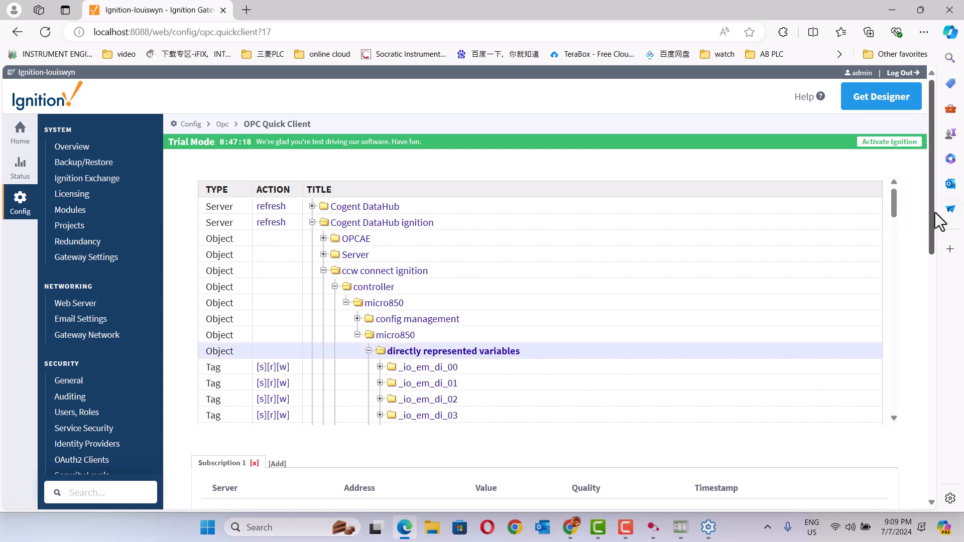
Step: Subscribe to the _io_em_di_00 tag under directly represented variables
left_click_drag(937, 215, 941, 293)
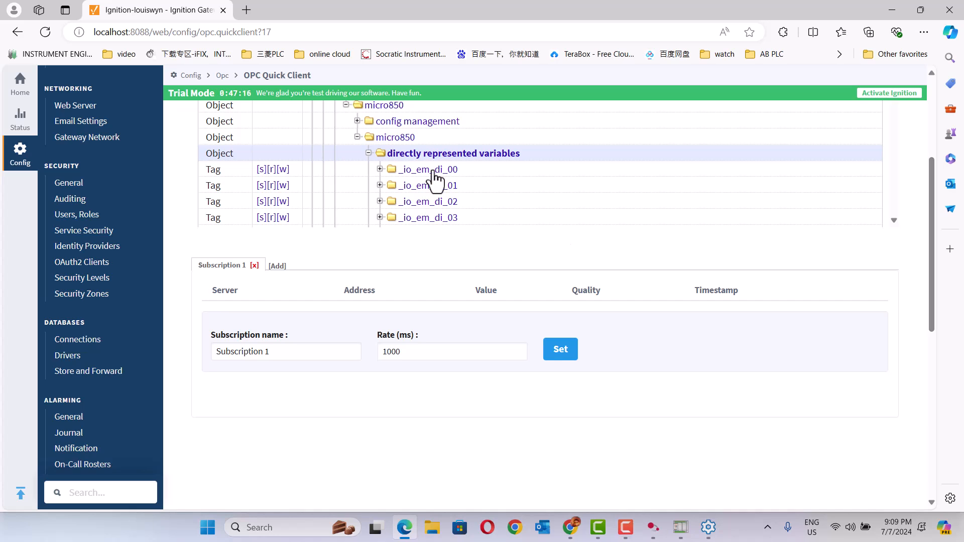
left_click(428, 169)
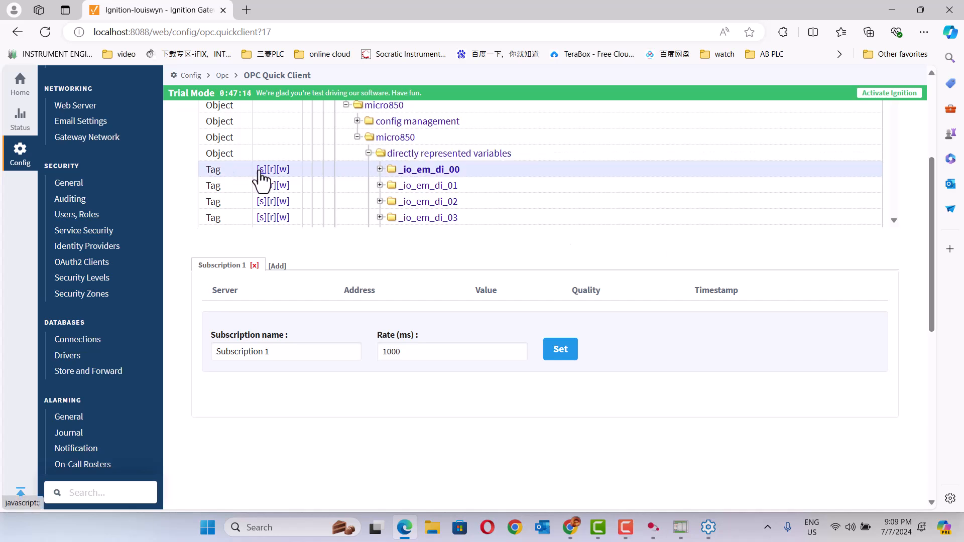
left_click(260, 171)
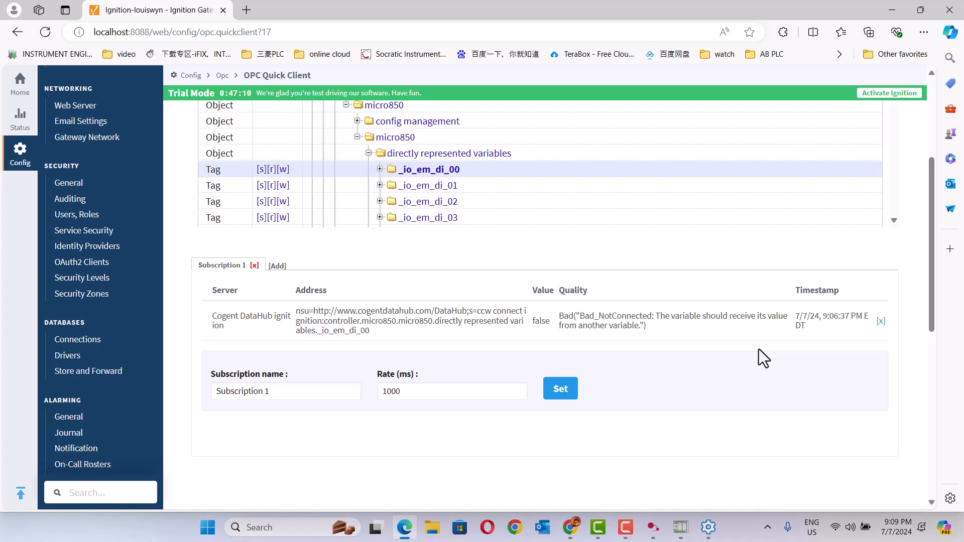
Step: Leave the tag subscription and reopen the OPC Quick Client page from the gateway configuration
scroll(933, 278, "up", 3)
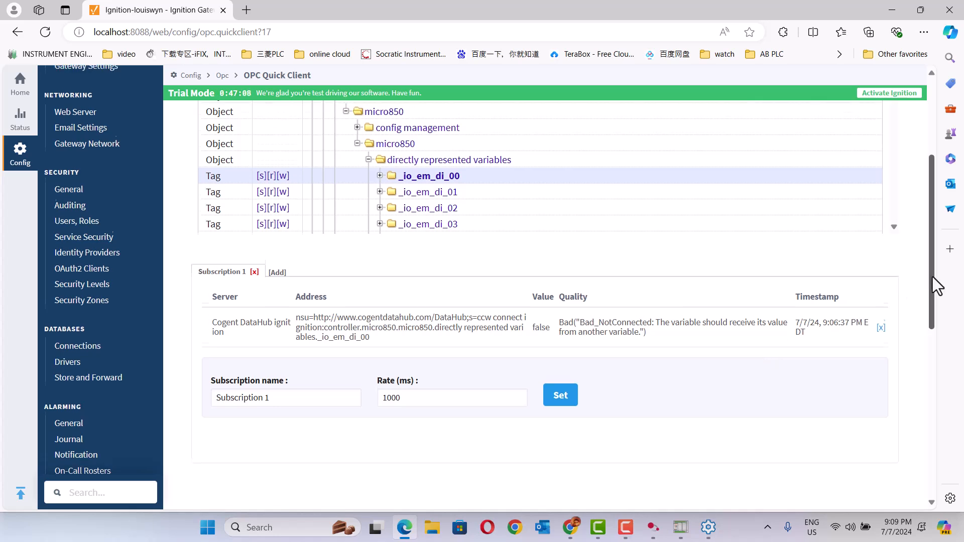
left_click_drag(921, 226, 921, 225)
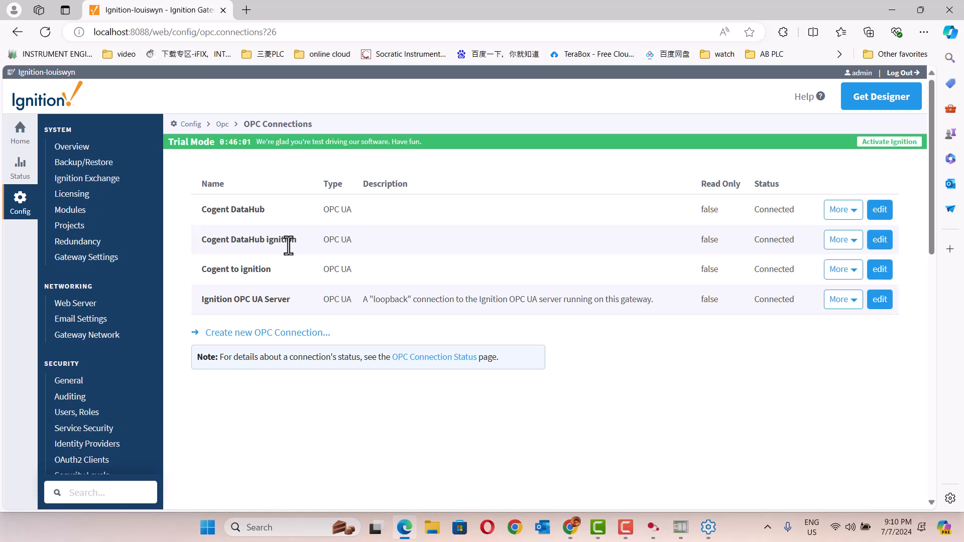
left_click_drag(935, 232, 956, 420)
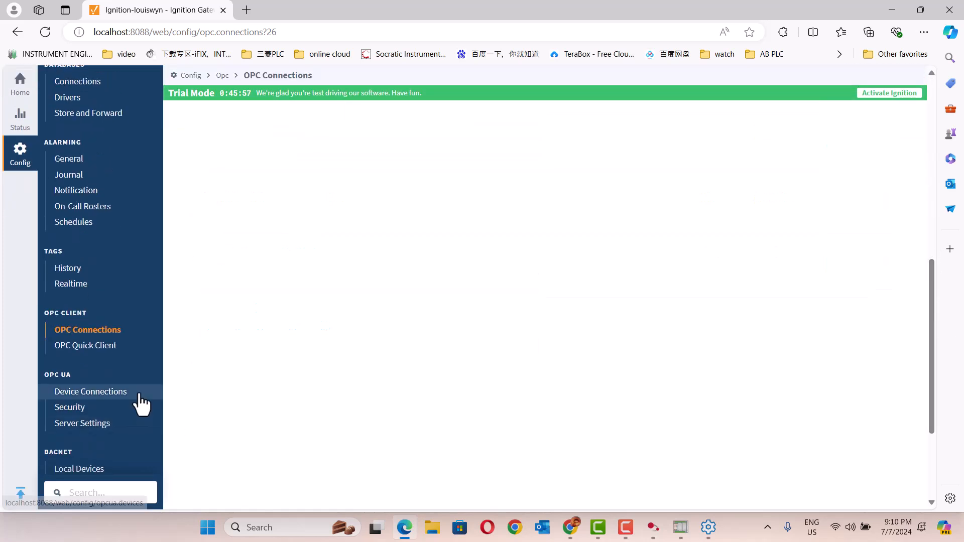
left_click(100, 345)
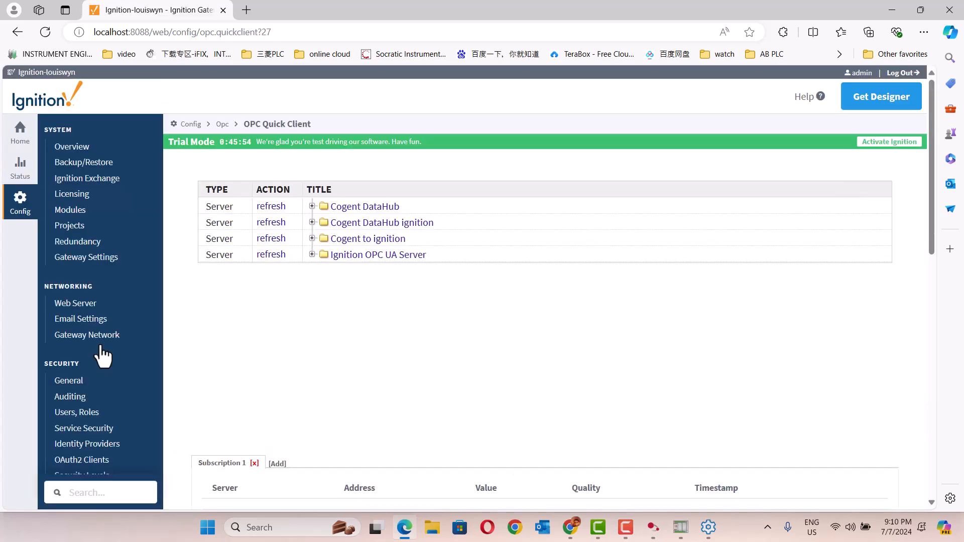
Step: Expand Cogent DataHub ignition through ccw connect ignition, controller and the outer micro850 folder to the contents of the inner micro850 folder
left_click(312, 223)
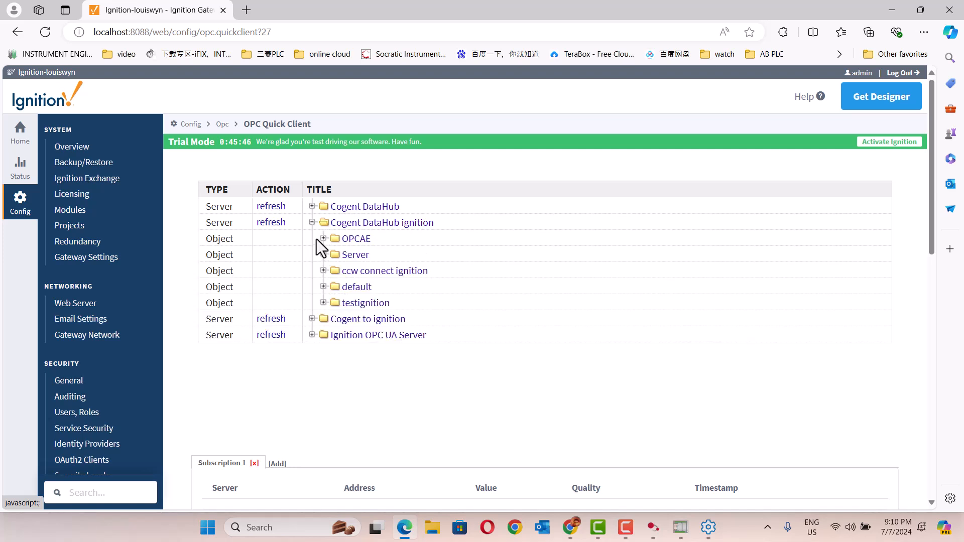
left_click(324, 271)
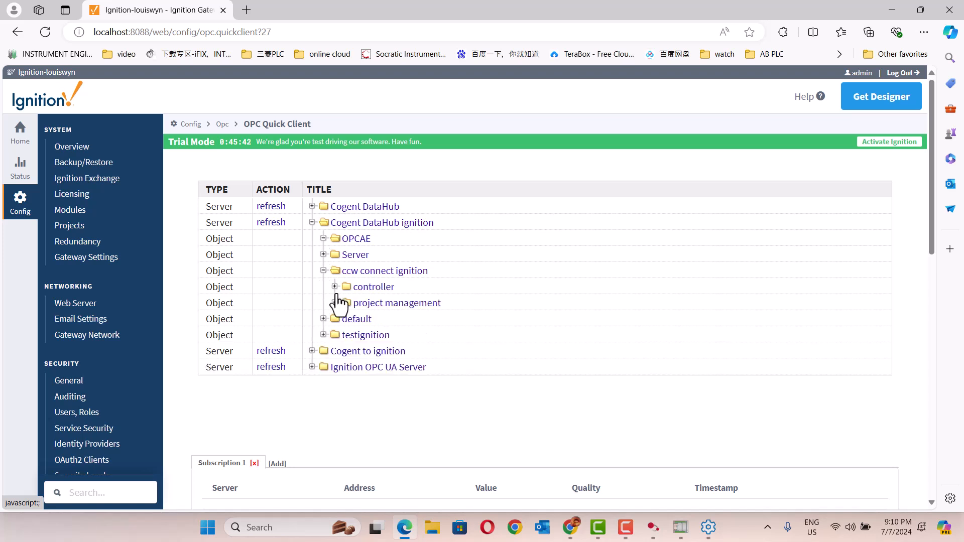
left_click(334, 288)
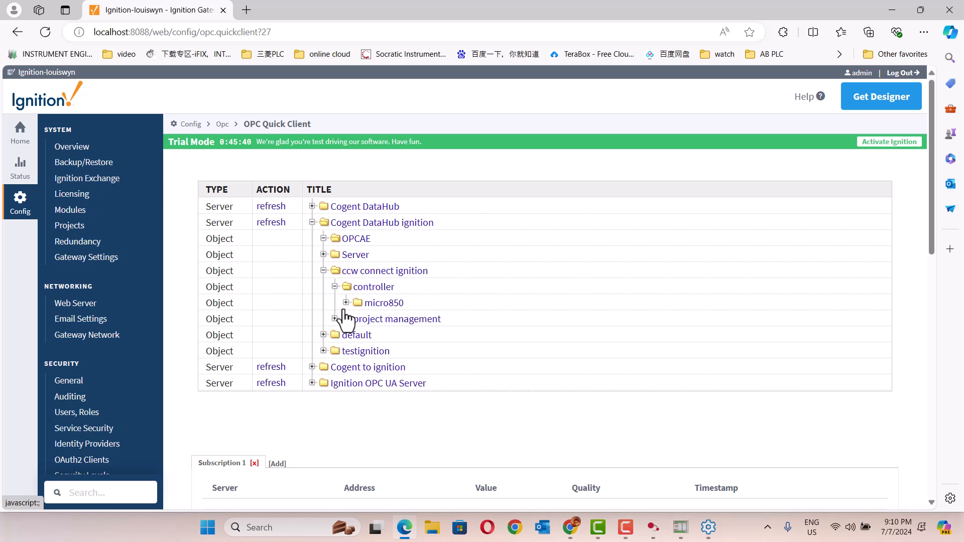
left_click(346, 303)
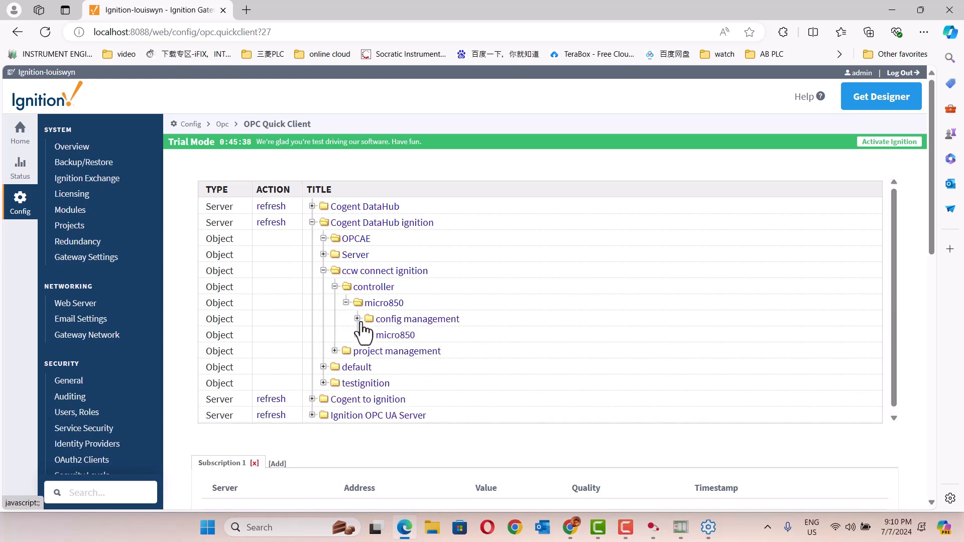
left_click(357, 319)
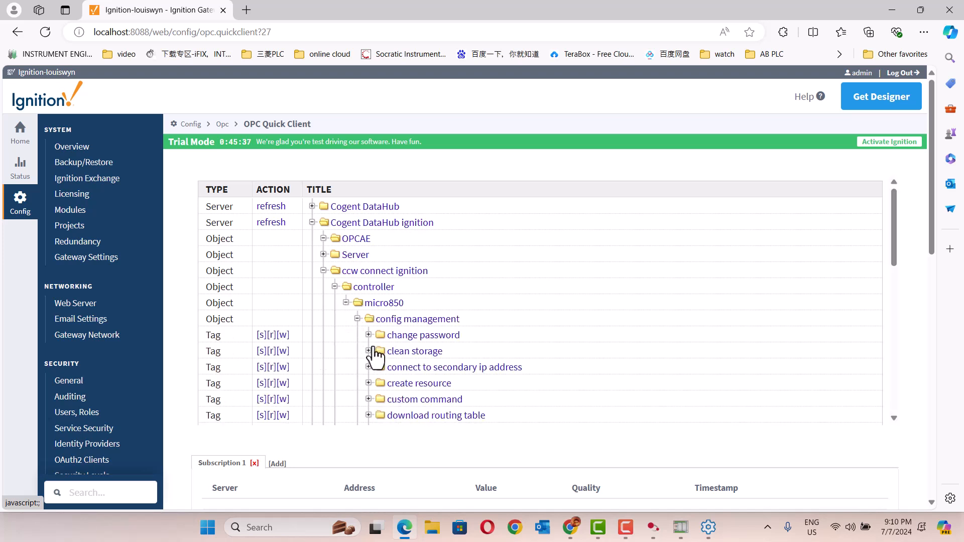
left_click(358, 320)
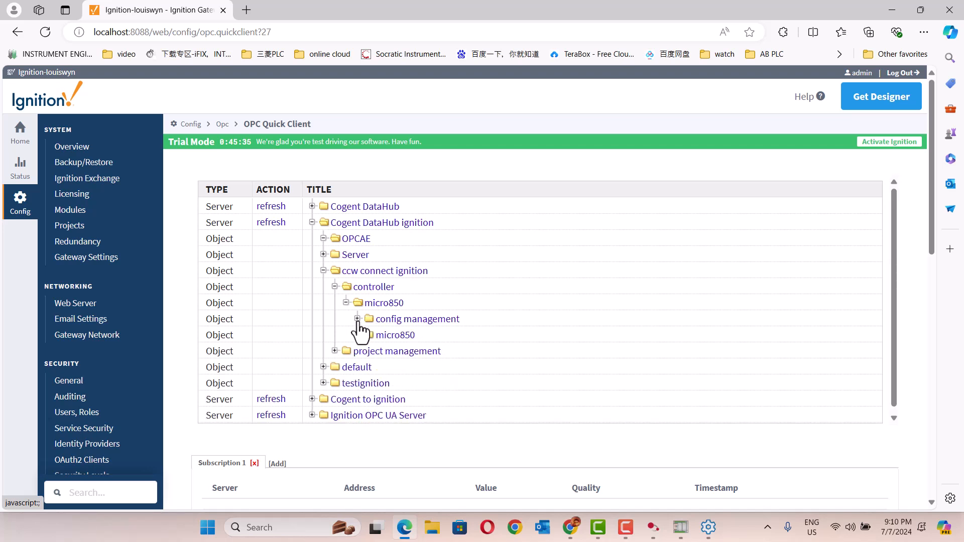
left_click(357, 335)
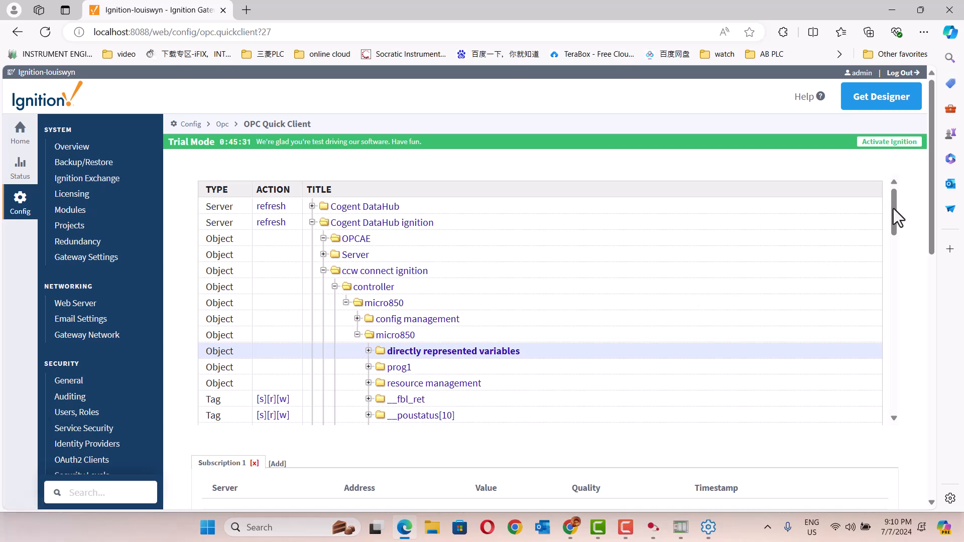
Step: Subscribe to the _io_em_di_00 tag under directly represented variables, and toggle input 00 in the Micro800 Simulator before minimizing it
left_click_drag(933, 235, 935, 296)
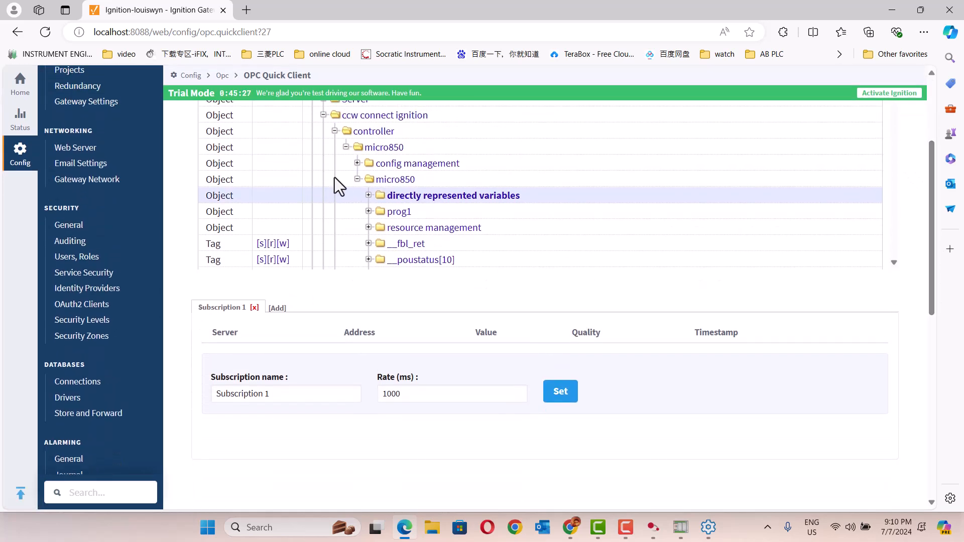
left_click(369, 196)
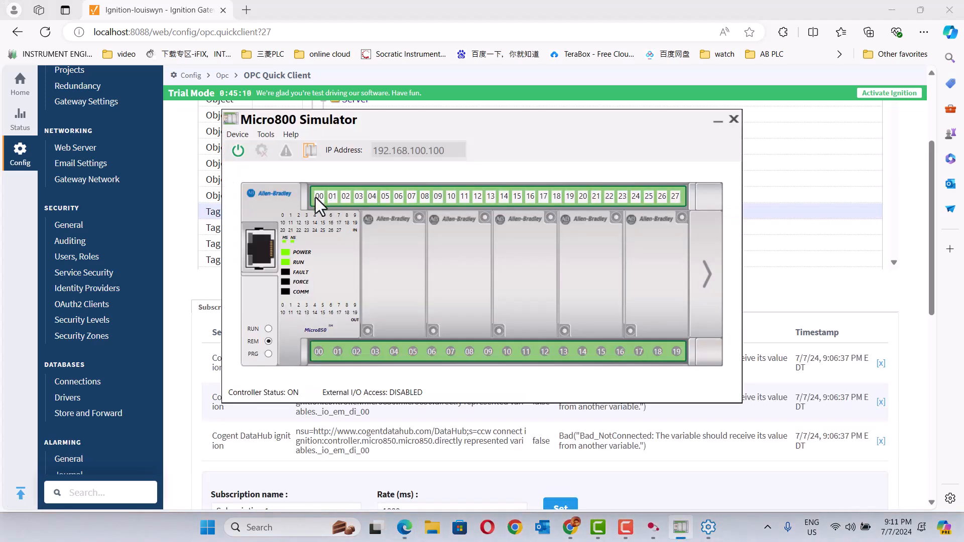
left_click(317, 197)
left_click(718, 121)
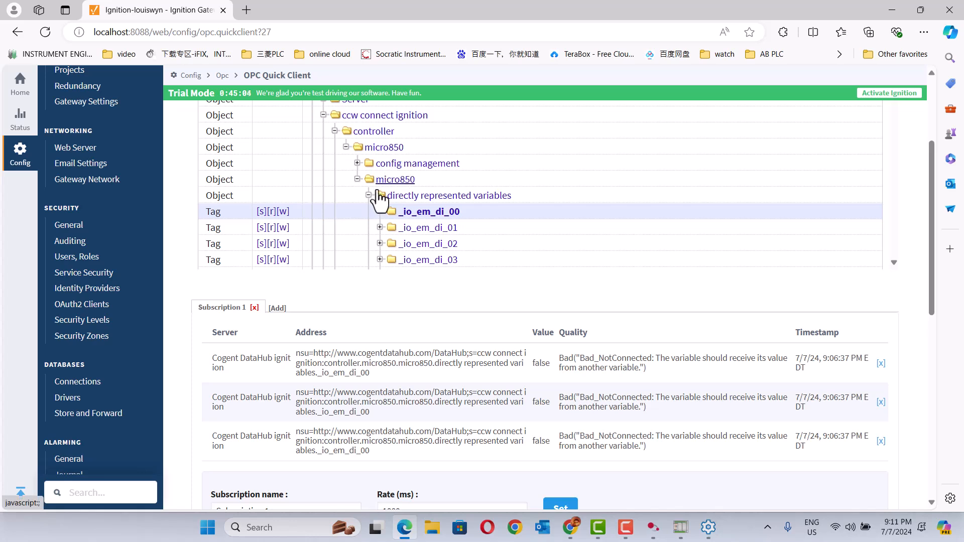
Step: Collapse the micro850, controller and ccw connect ignition folders and switch to the Cogent DataHub Properties window
left_click(345, 148)
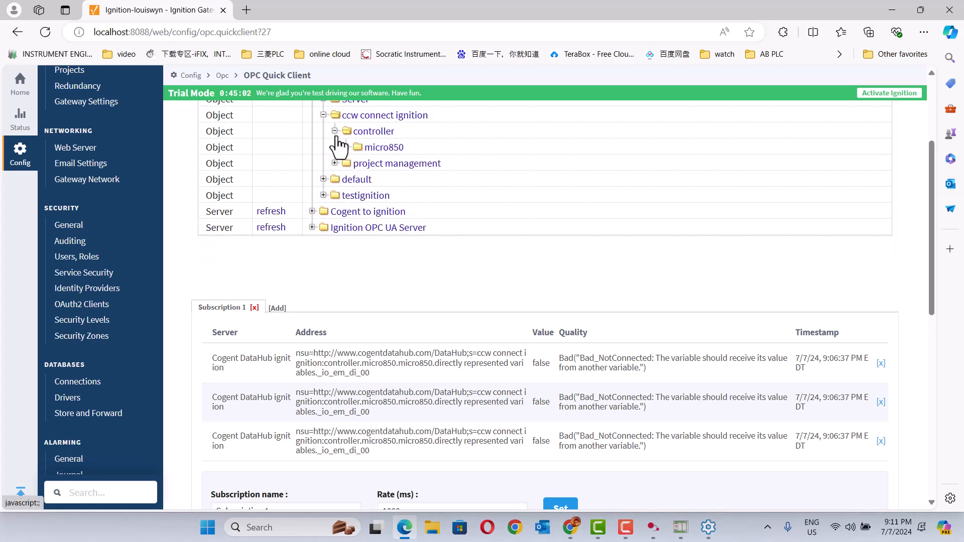
left_click(334, 131)
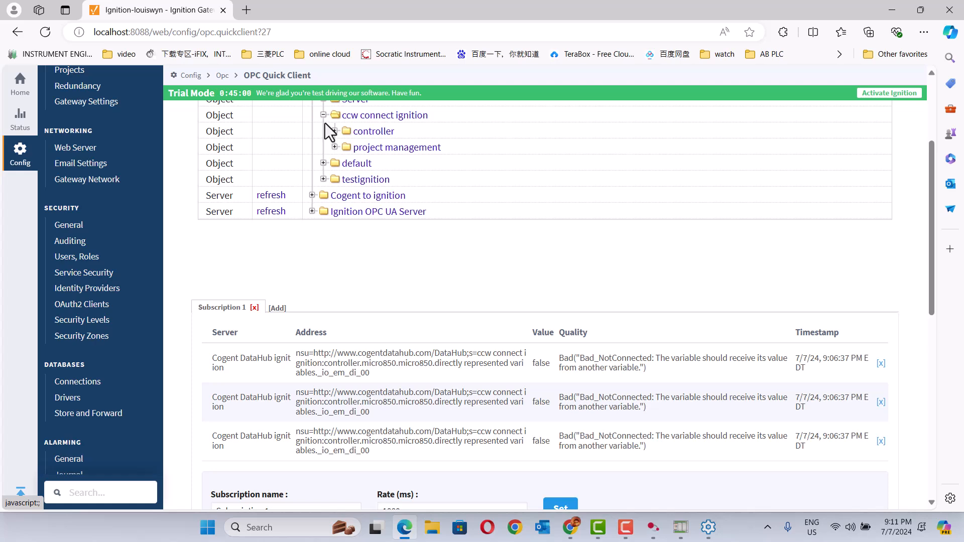
left_click(322, 115)
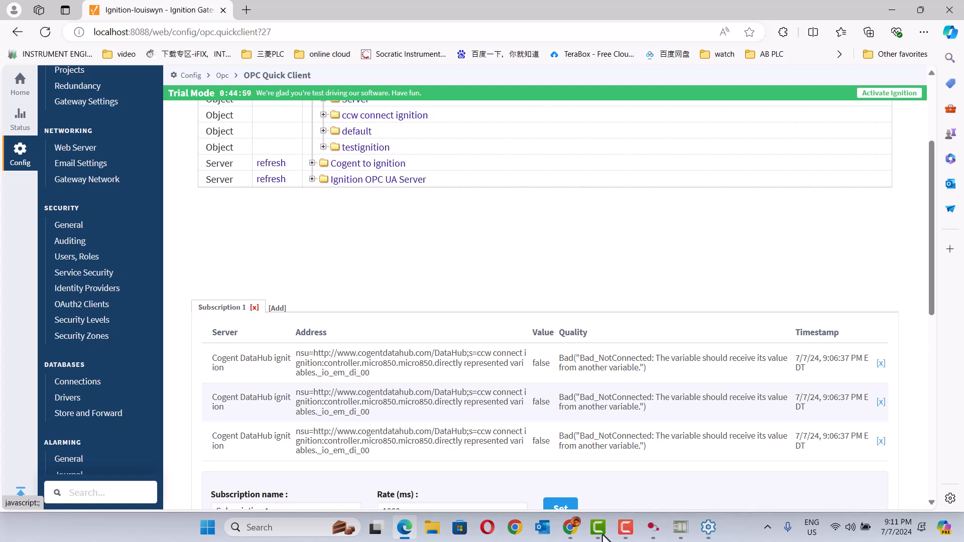
left_click(709, 534)
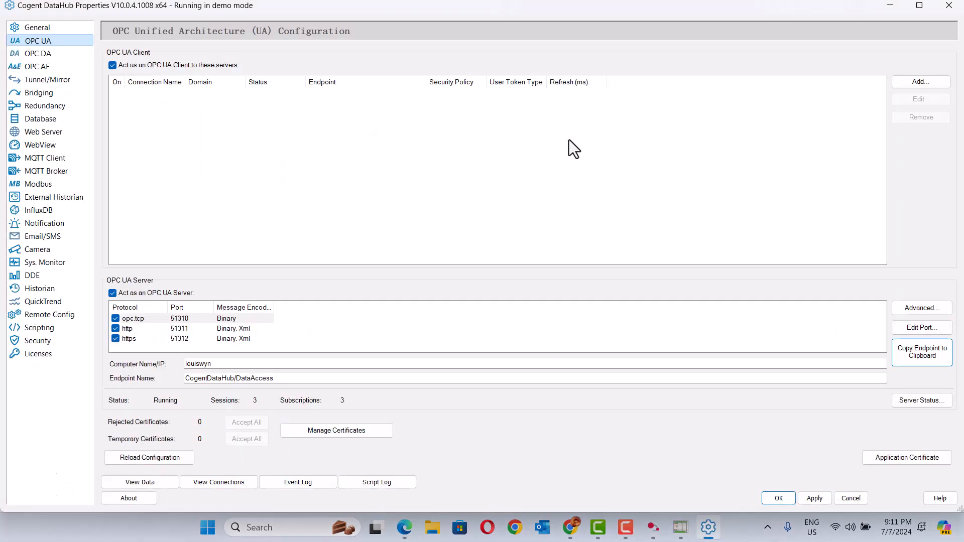